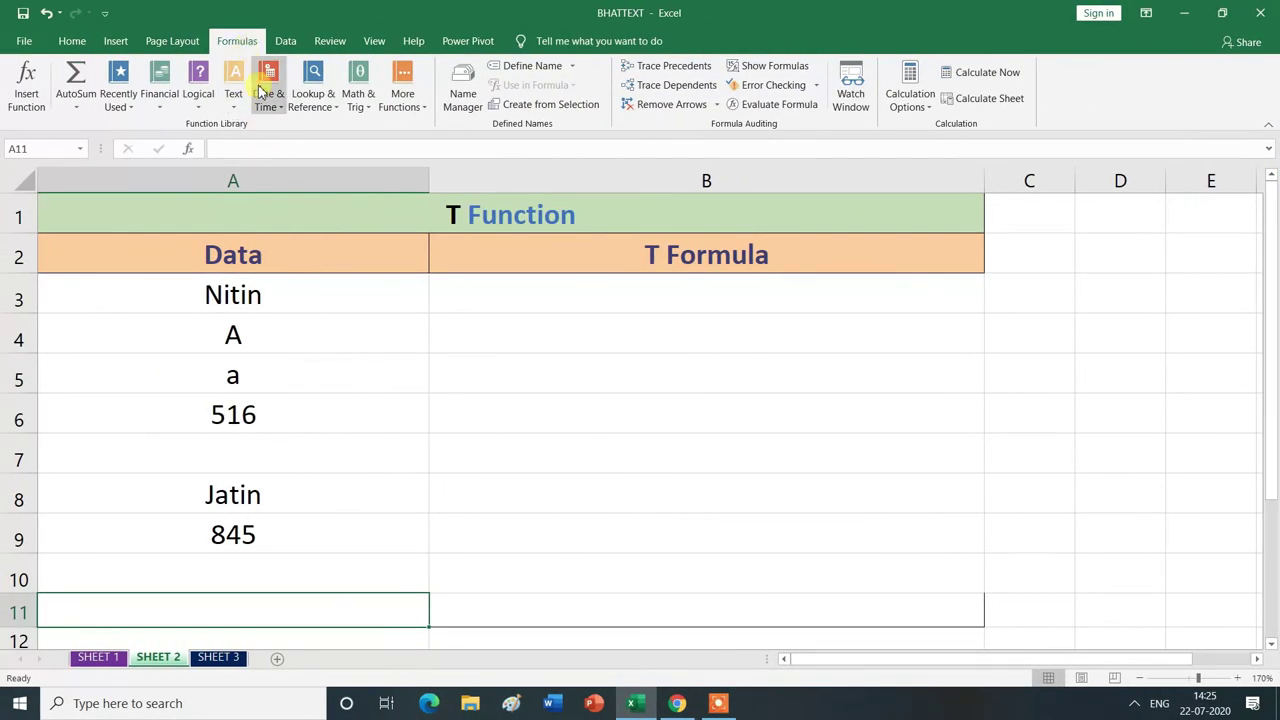
Step: Open the Formulas tab's Text function list on the T Function sheet, then dismiss it
left_click(233, 105)
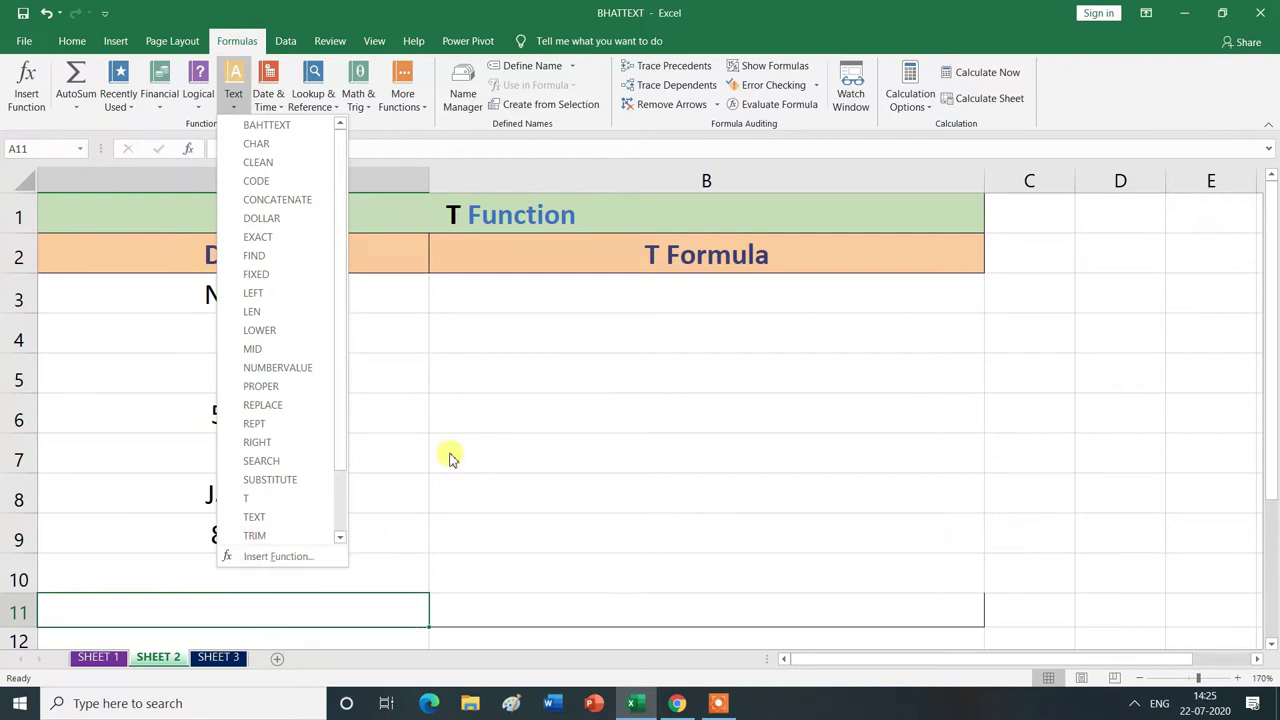
left_click(467, 614)
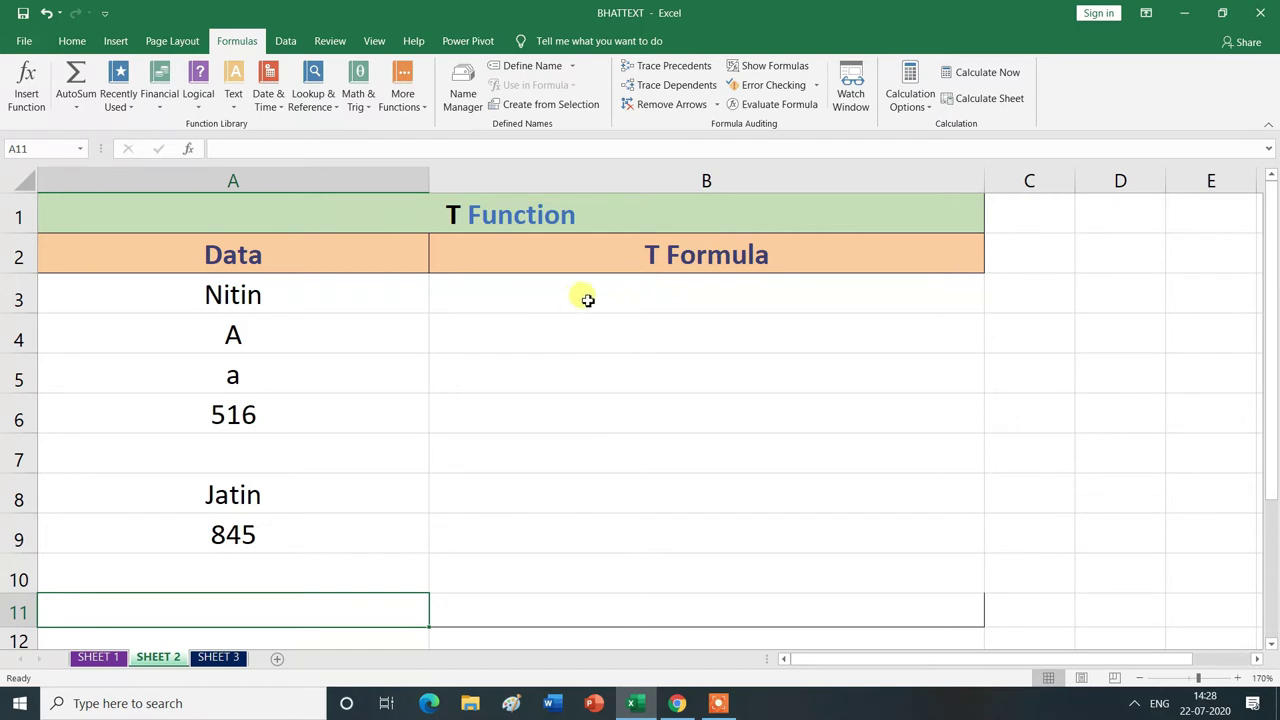
Step: Select cell B3 in the T Formula column
left_click(587, 300)
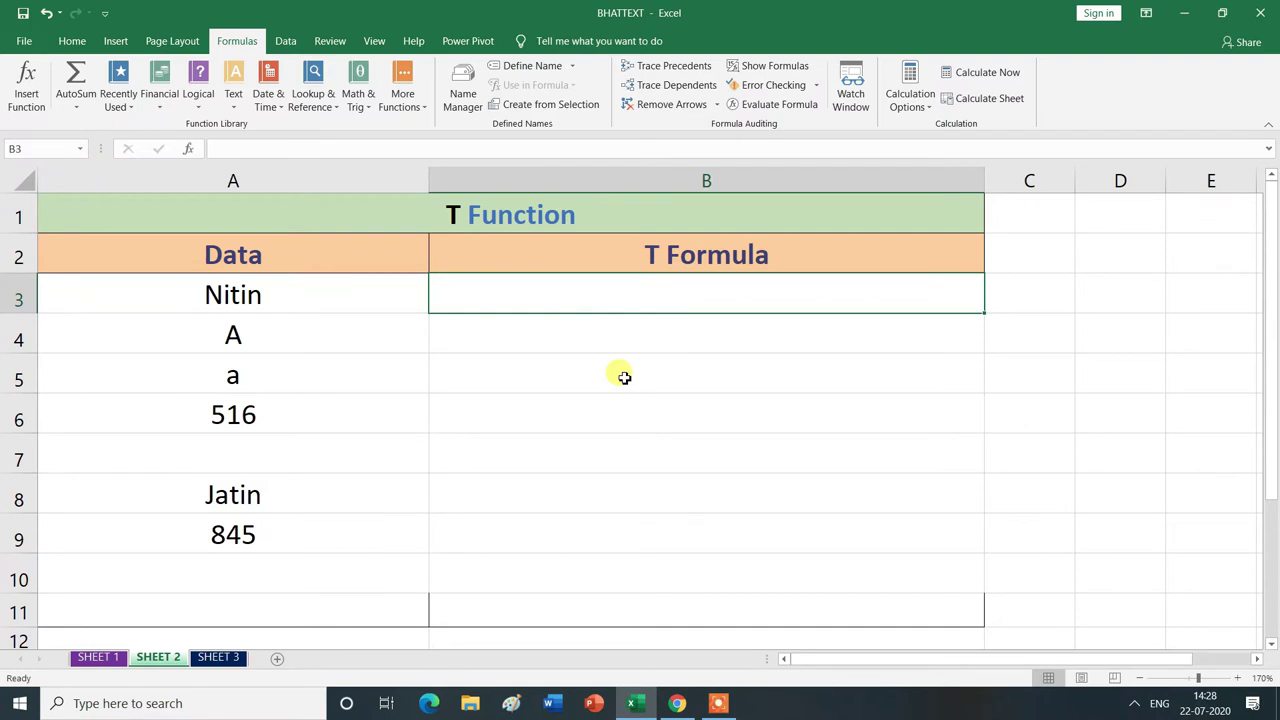
Step: Enter =T(A3) in B3 so it returns Nitin
type("=")
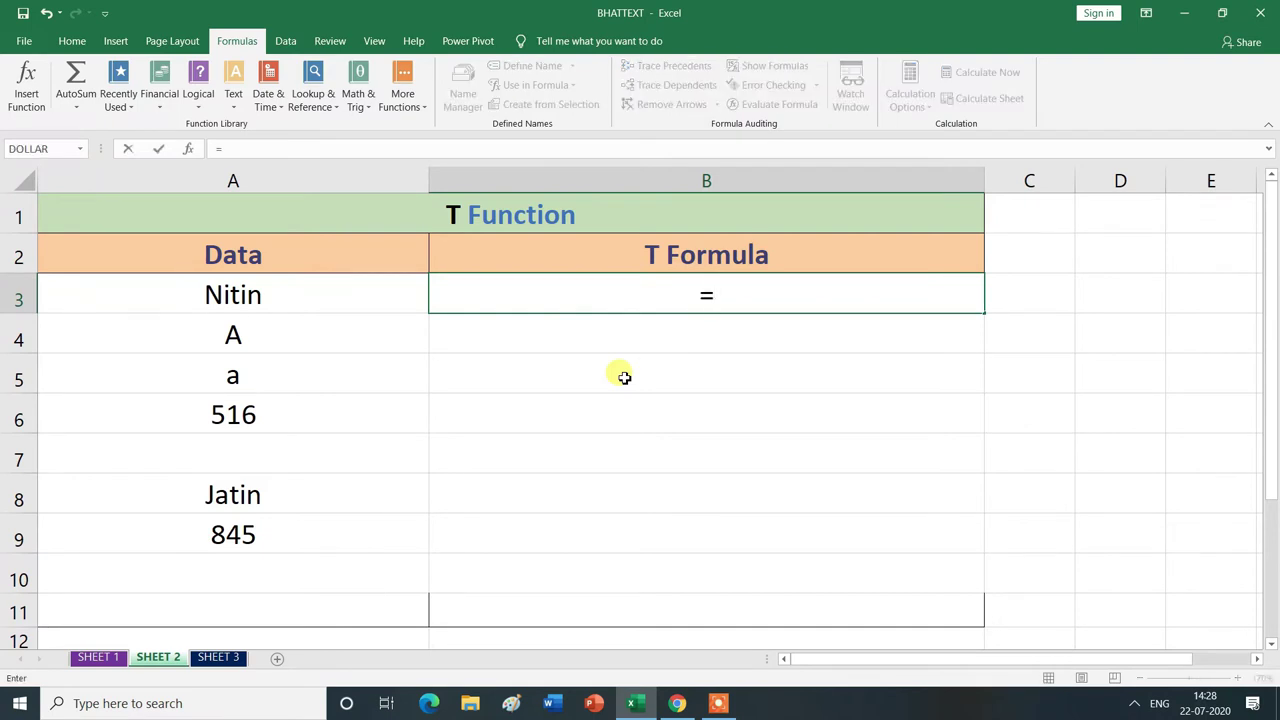
type("T")
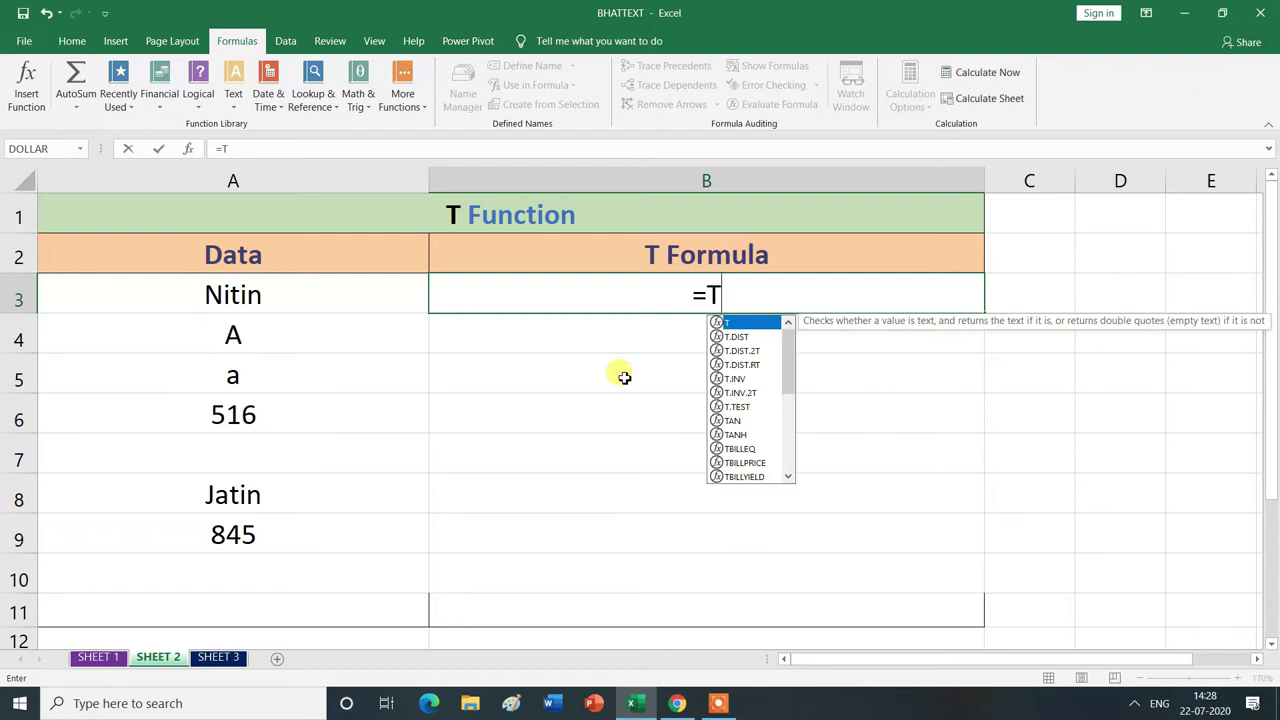
double_click(741, 323)
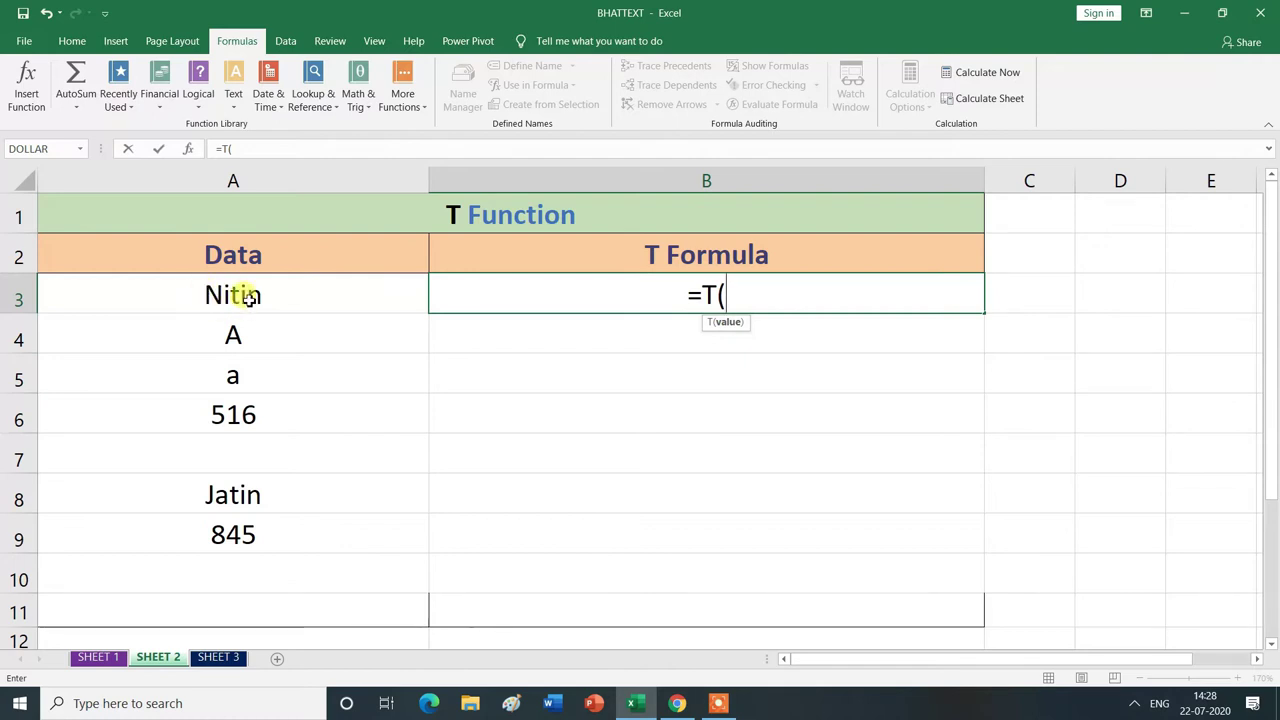
left_click(247, 297)
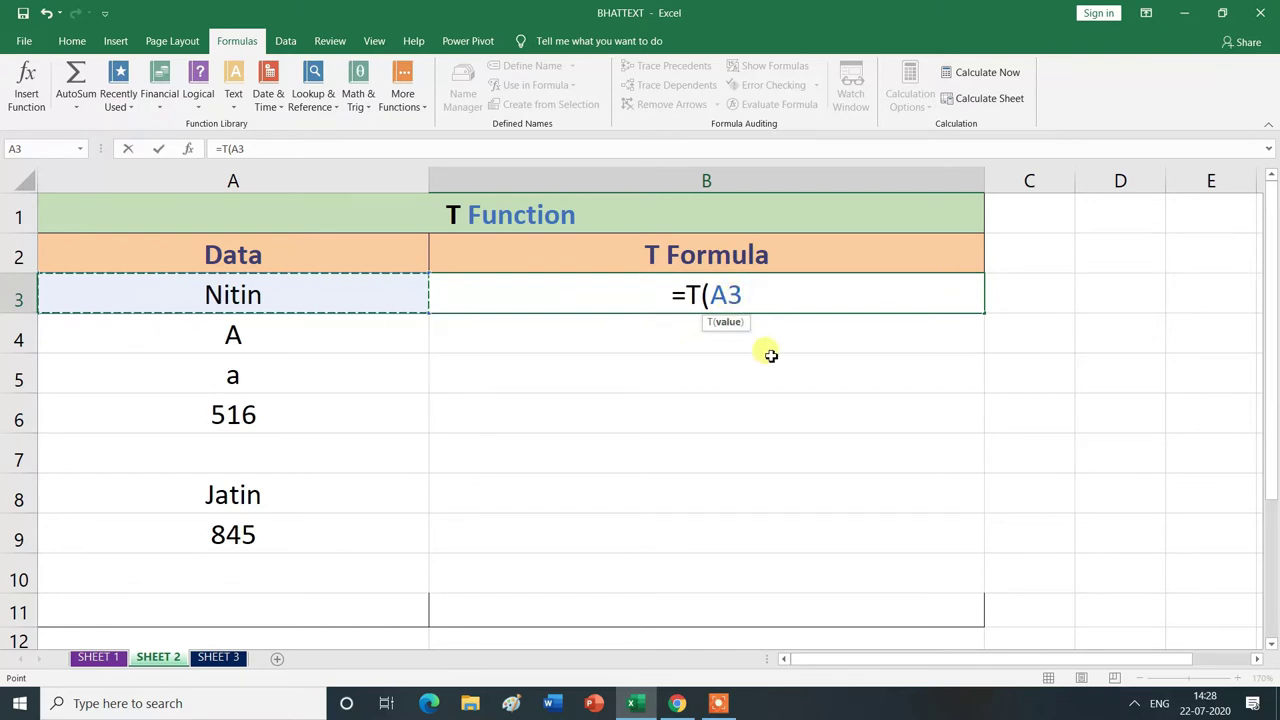
type(")")
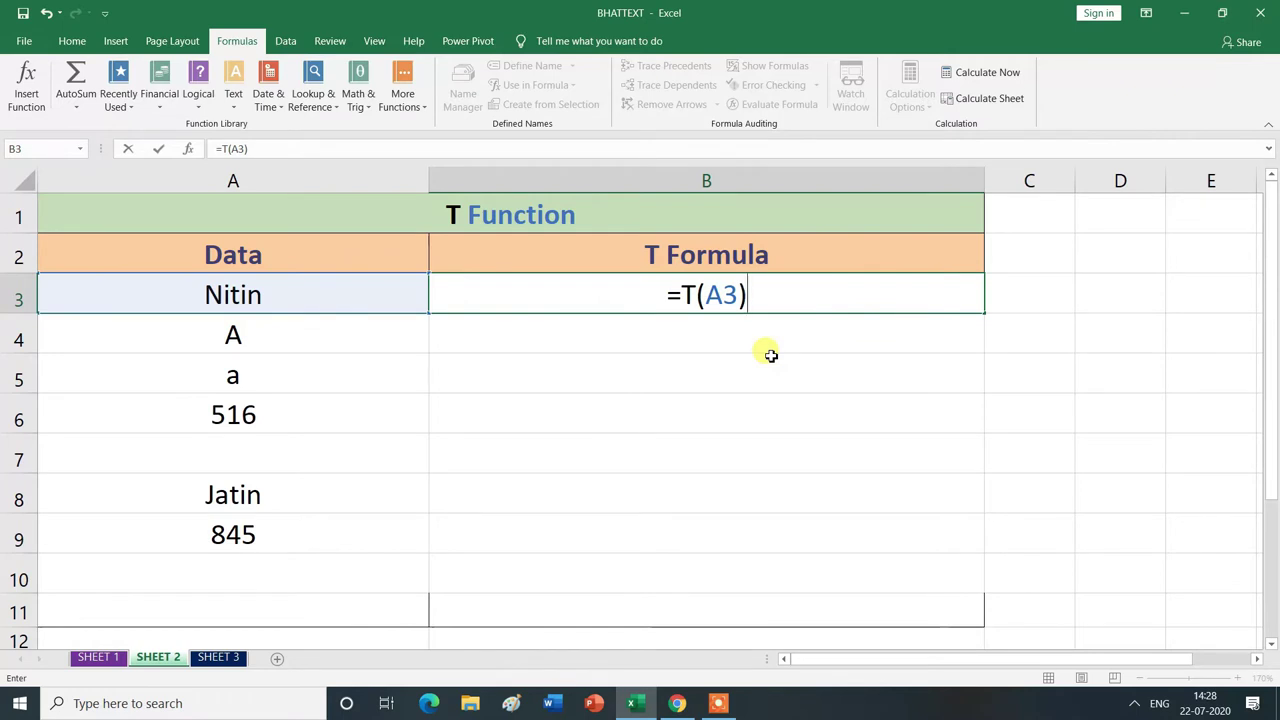
key("Return")
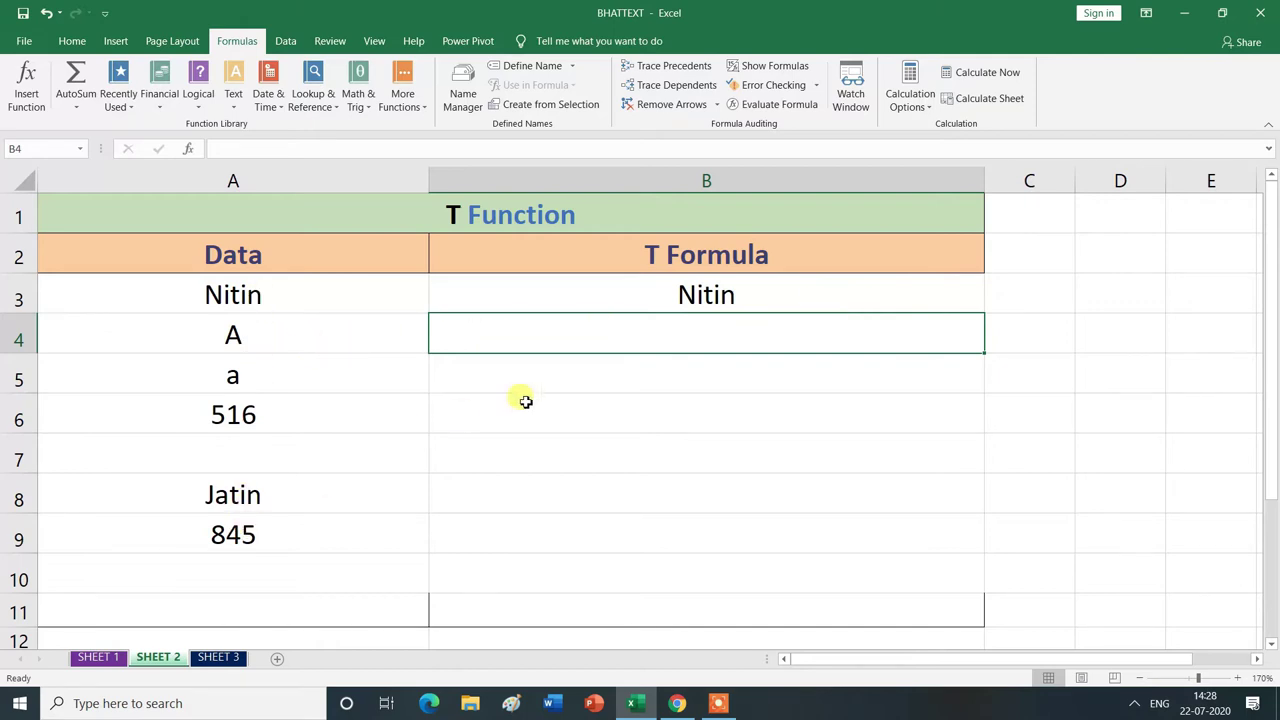
Step: Copy the T formula from B3 down to B9, showing text entries and blanks for numbers
left_click(813, 294)
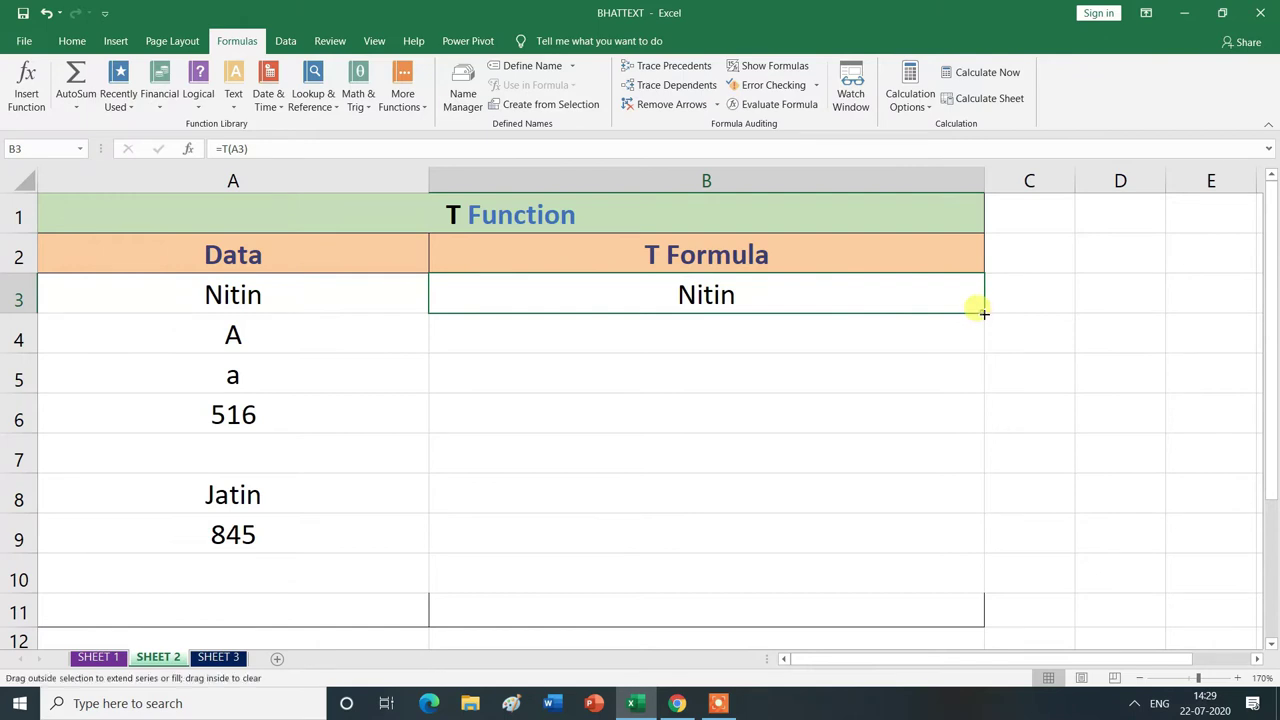
left_click_drag(983, 313, 975, 550)
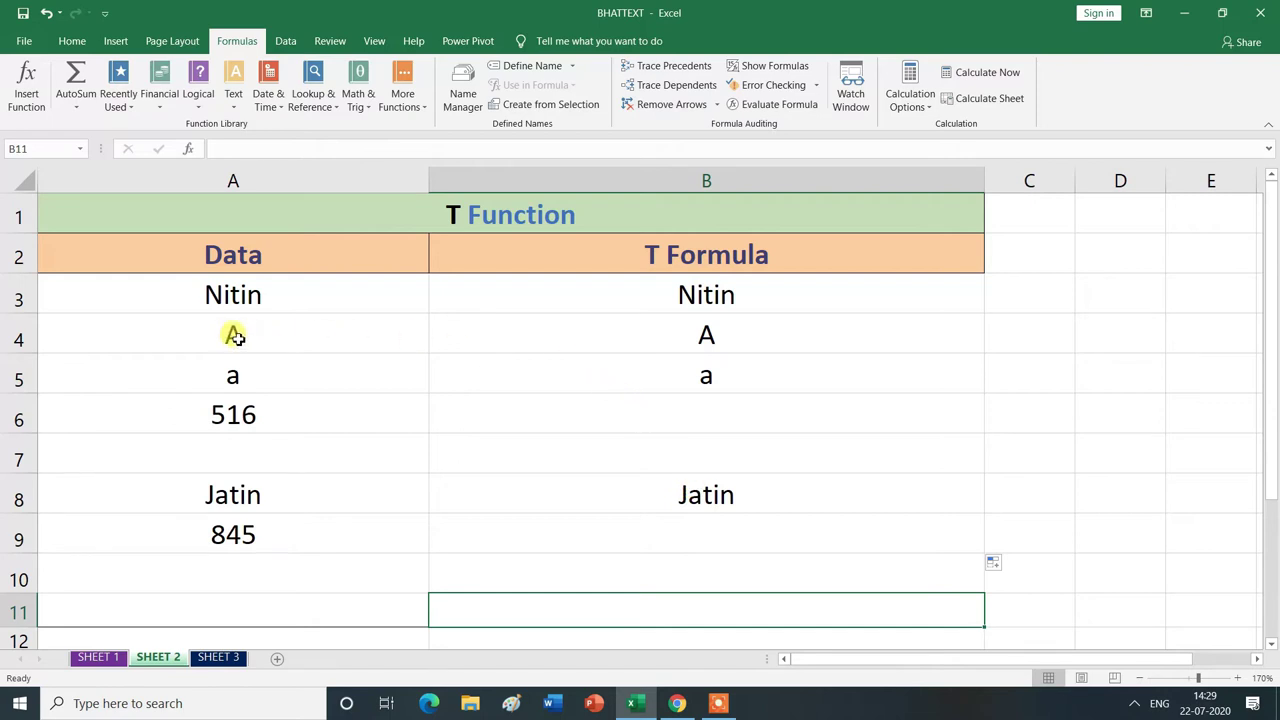
left_click(232, 335)
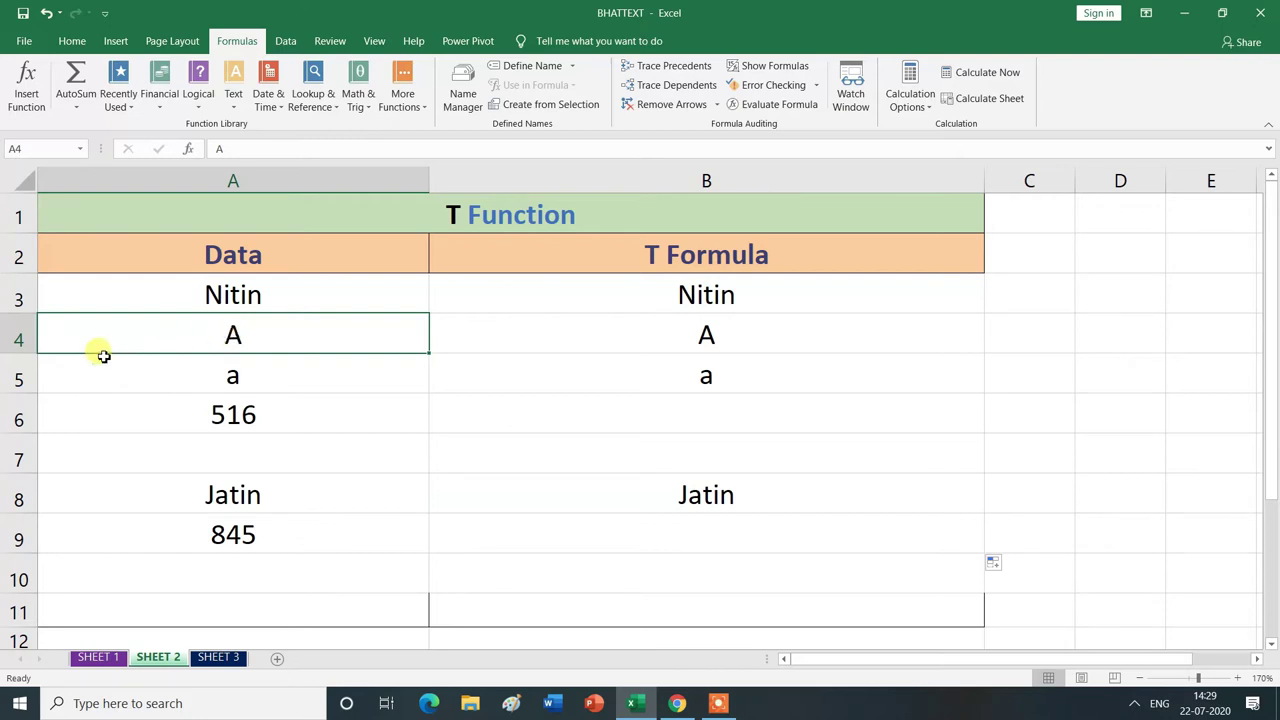
Step: Replace the letter A in cell A4 with 456
type("456")
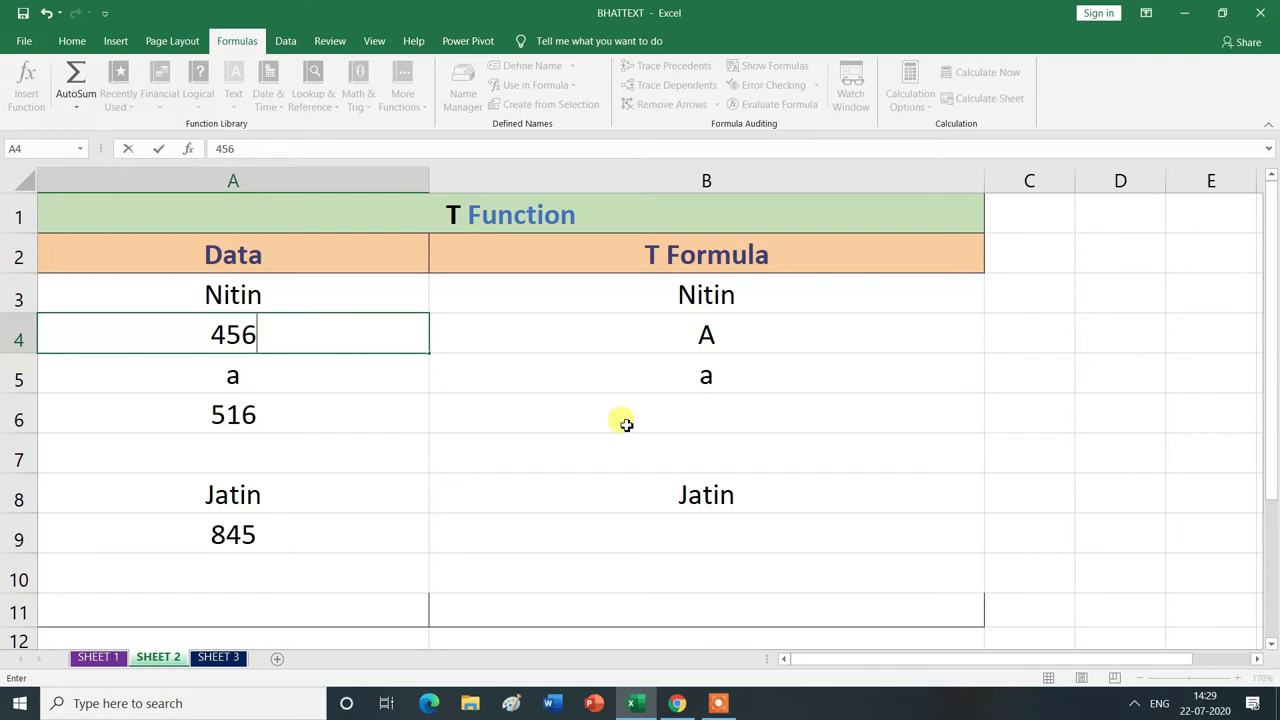
key("Return")
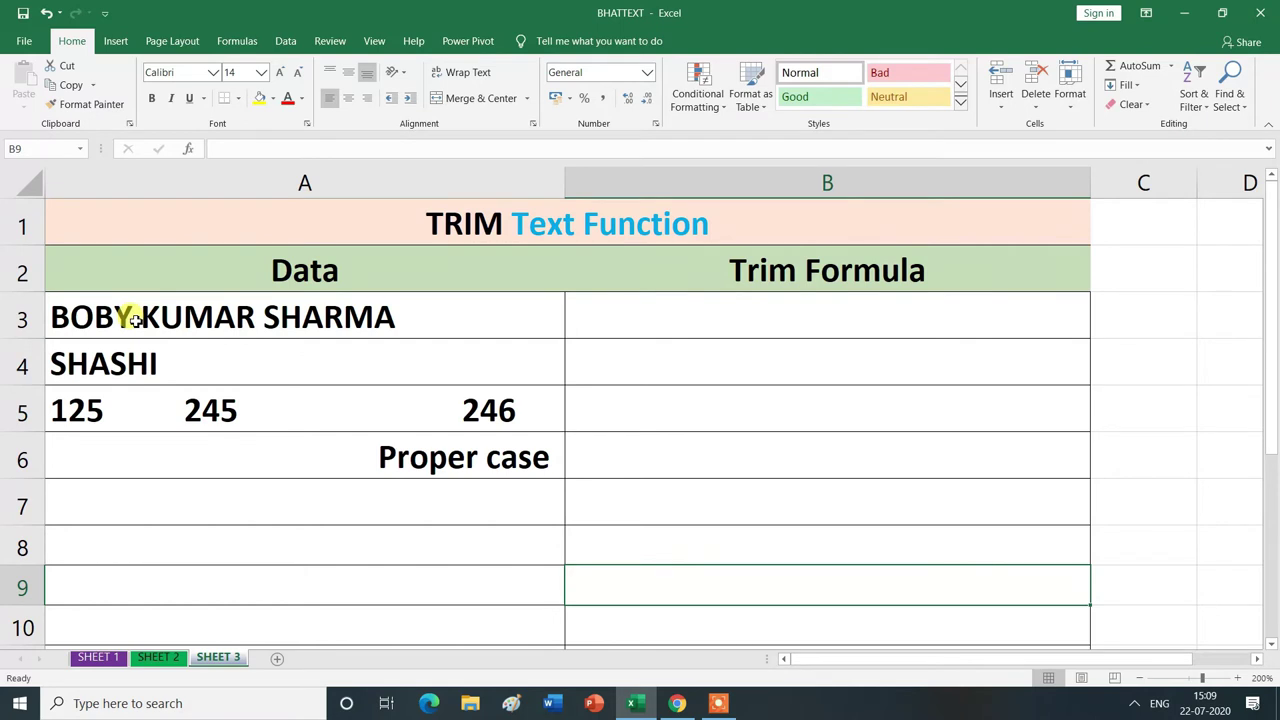
Step: Edit cell A3 on SHEET 3 to widen the gaps between BOBY, KUMAR and SHARMA
double_click(133, 318)
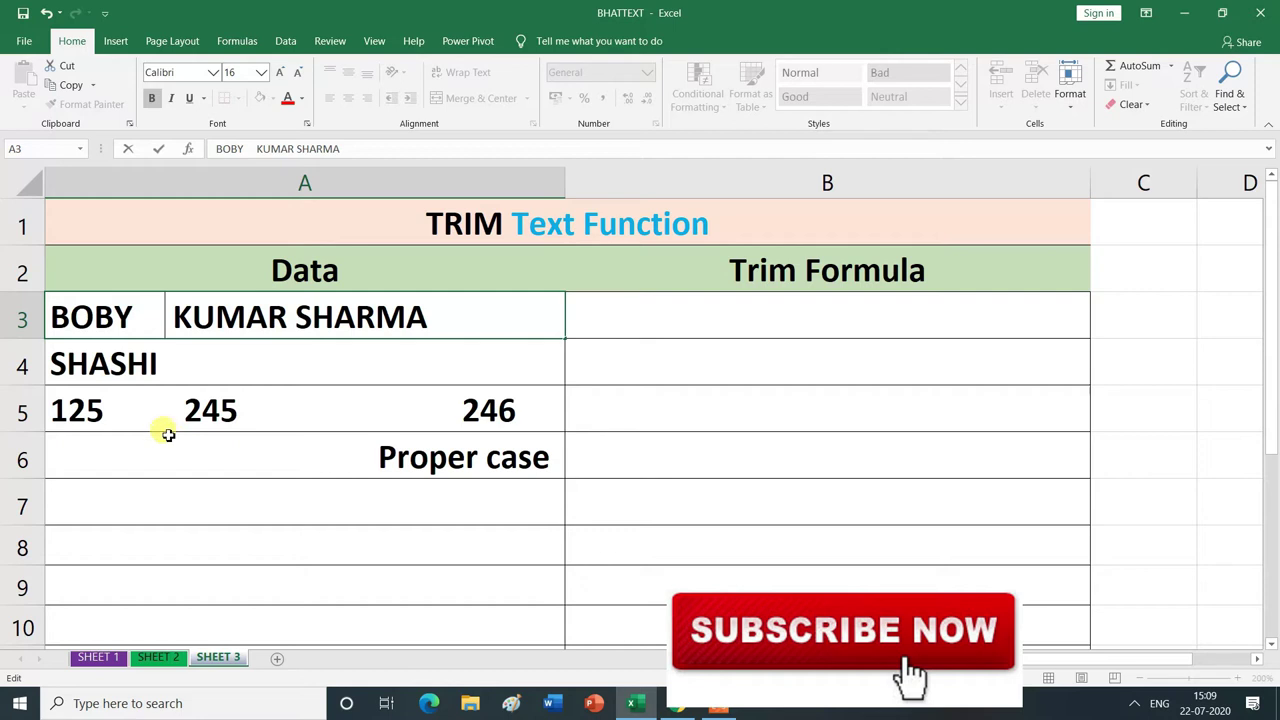
left_click(290, 320)
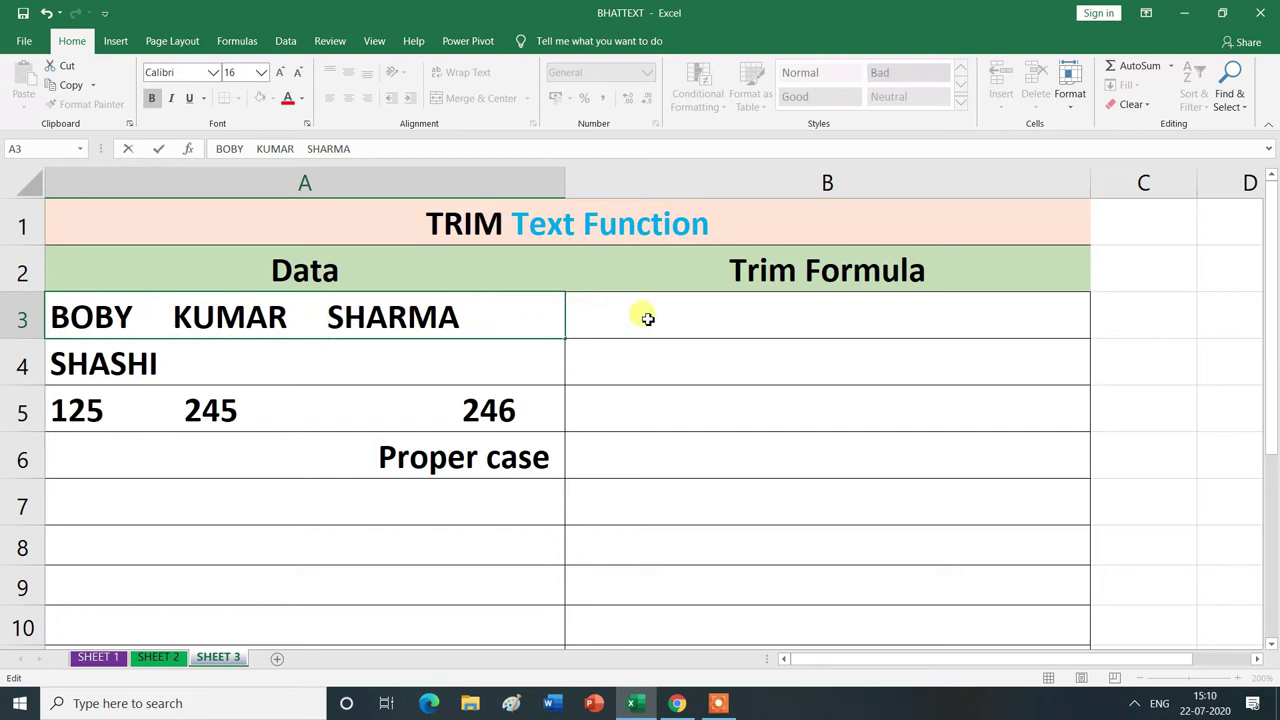
left_click(681, 318)
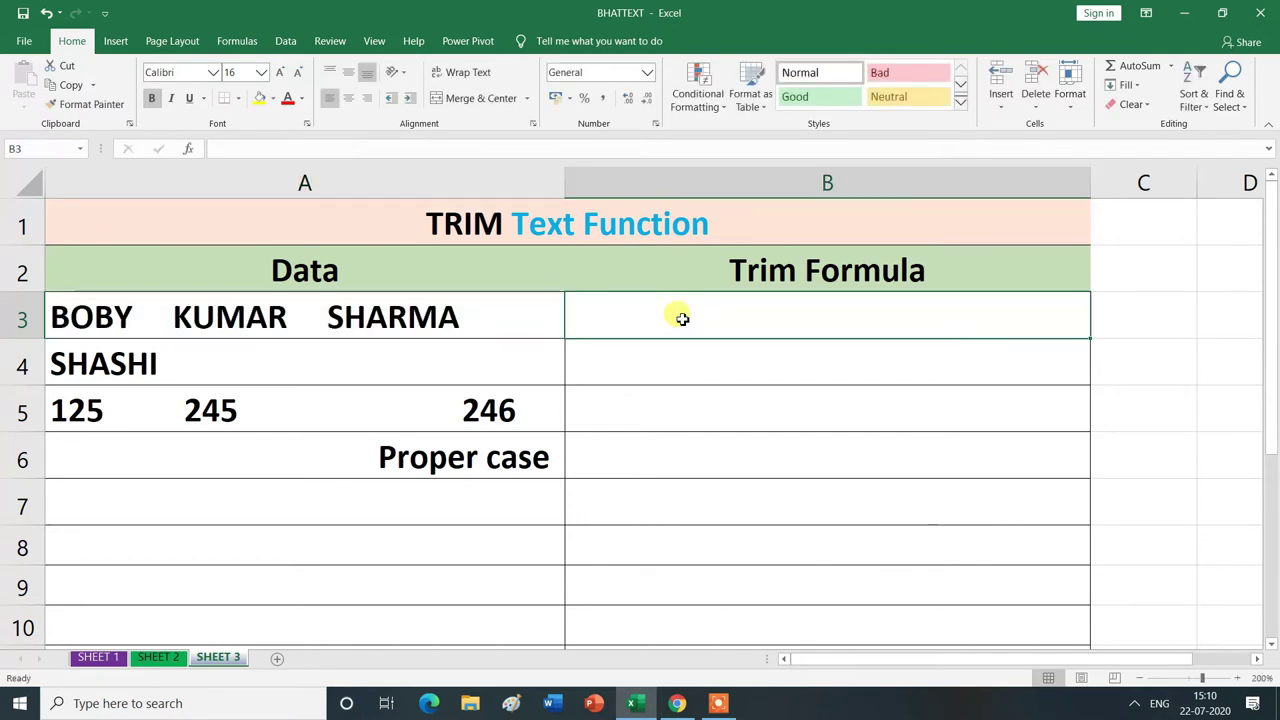
type("=")
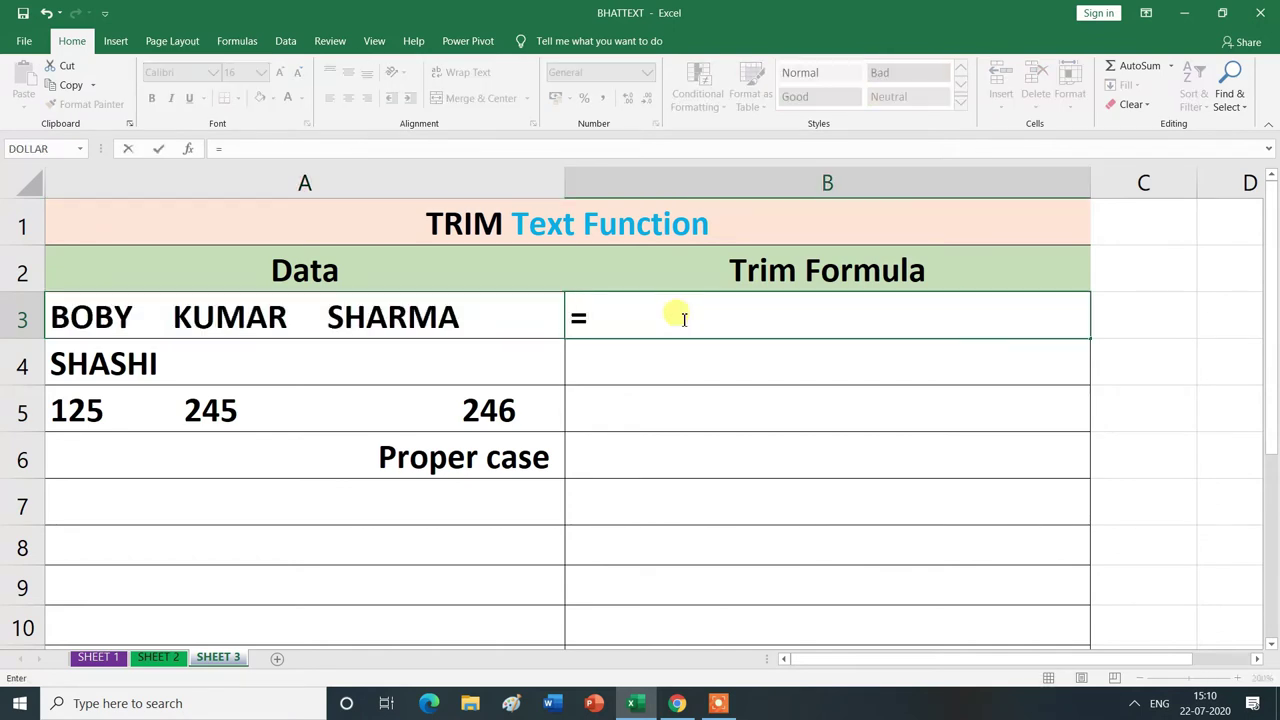
type("TR")
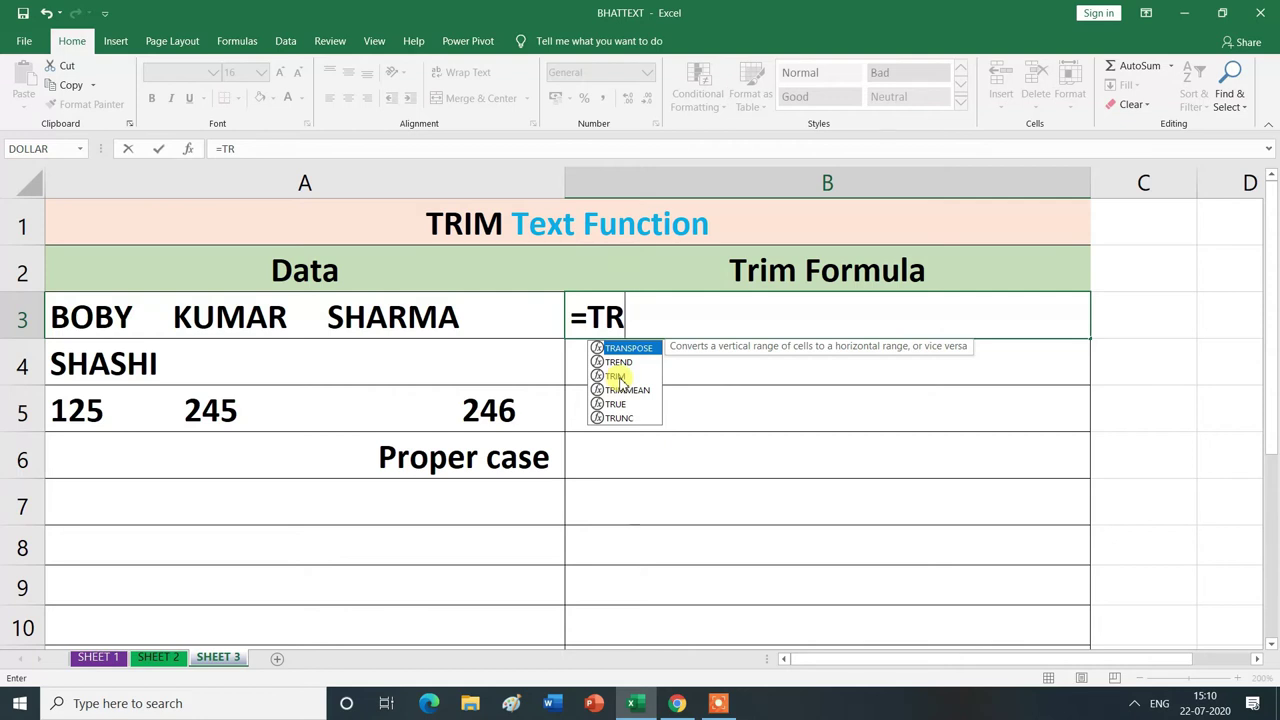
double_click(618, 377)
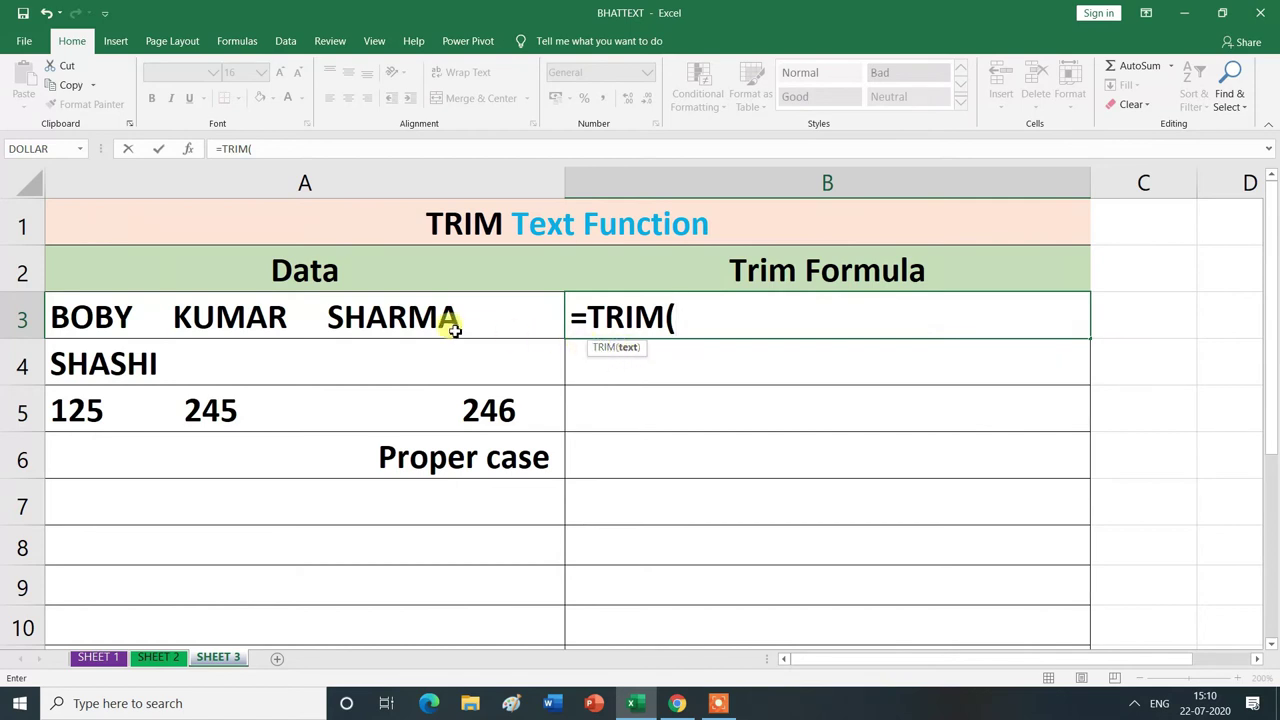
left_click(287, 316)
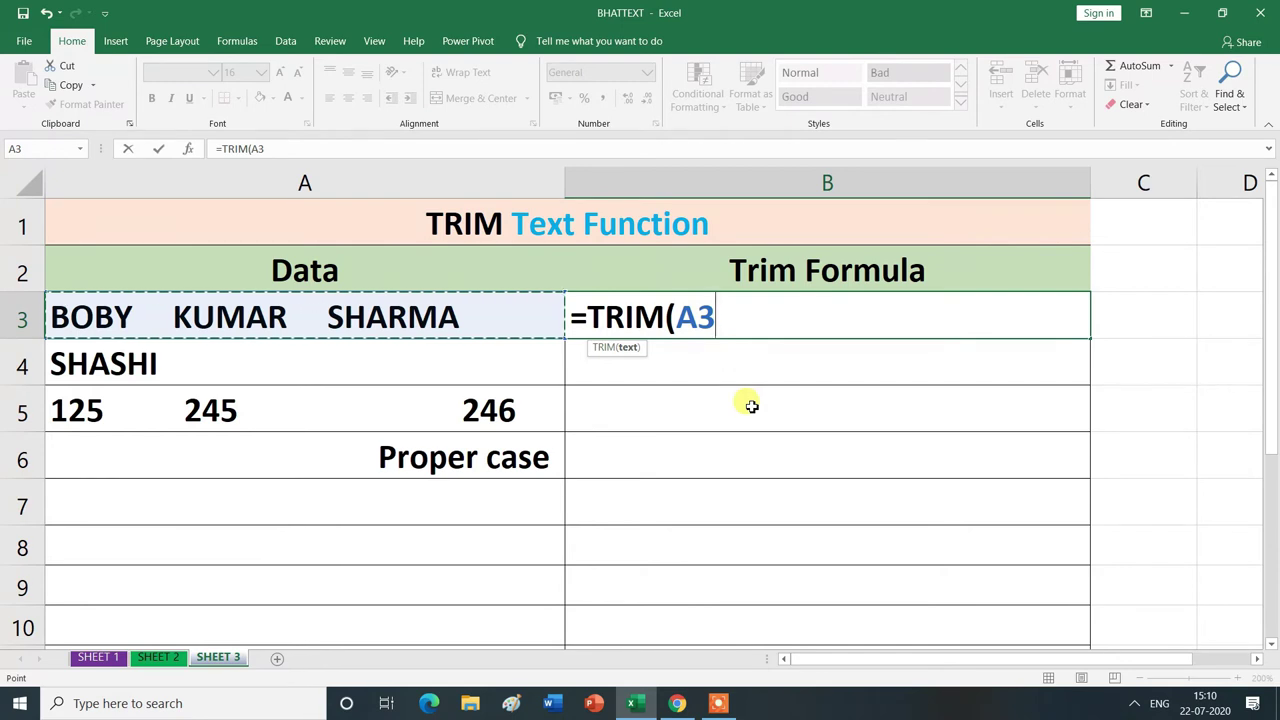
type(")")
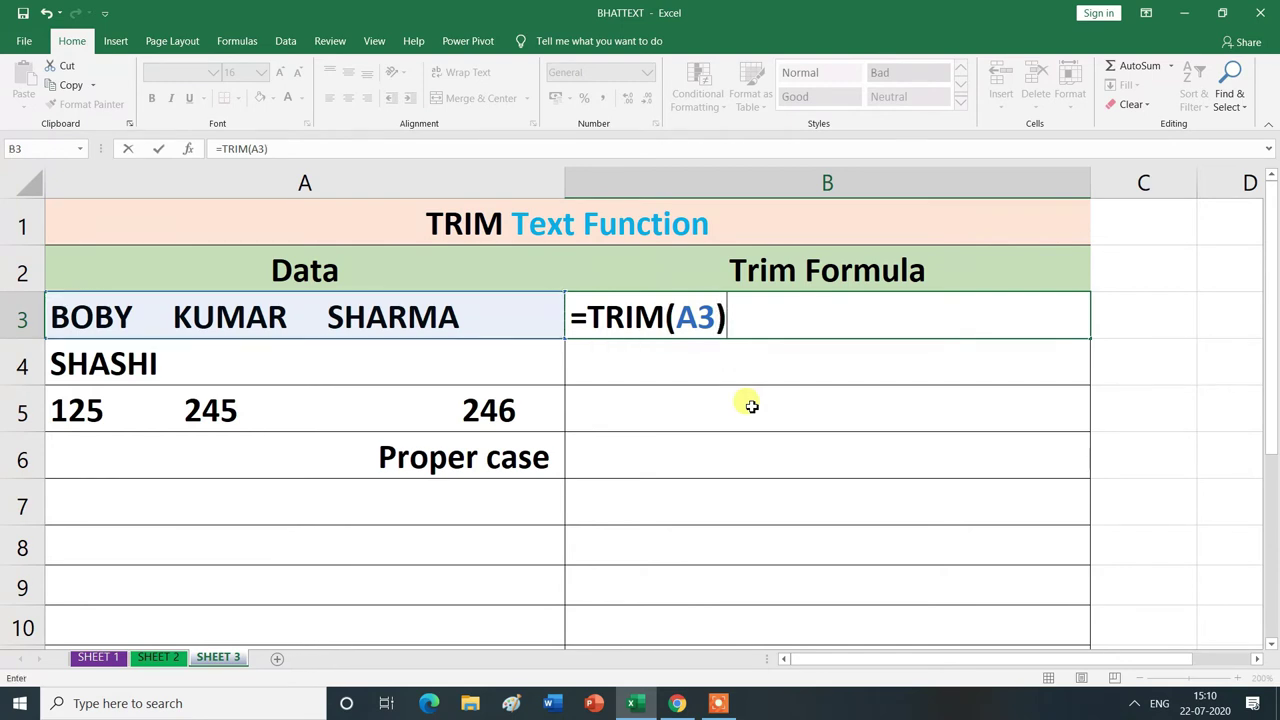
key("Return")
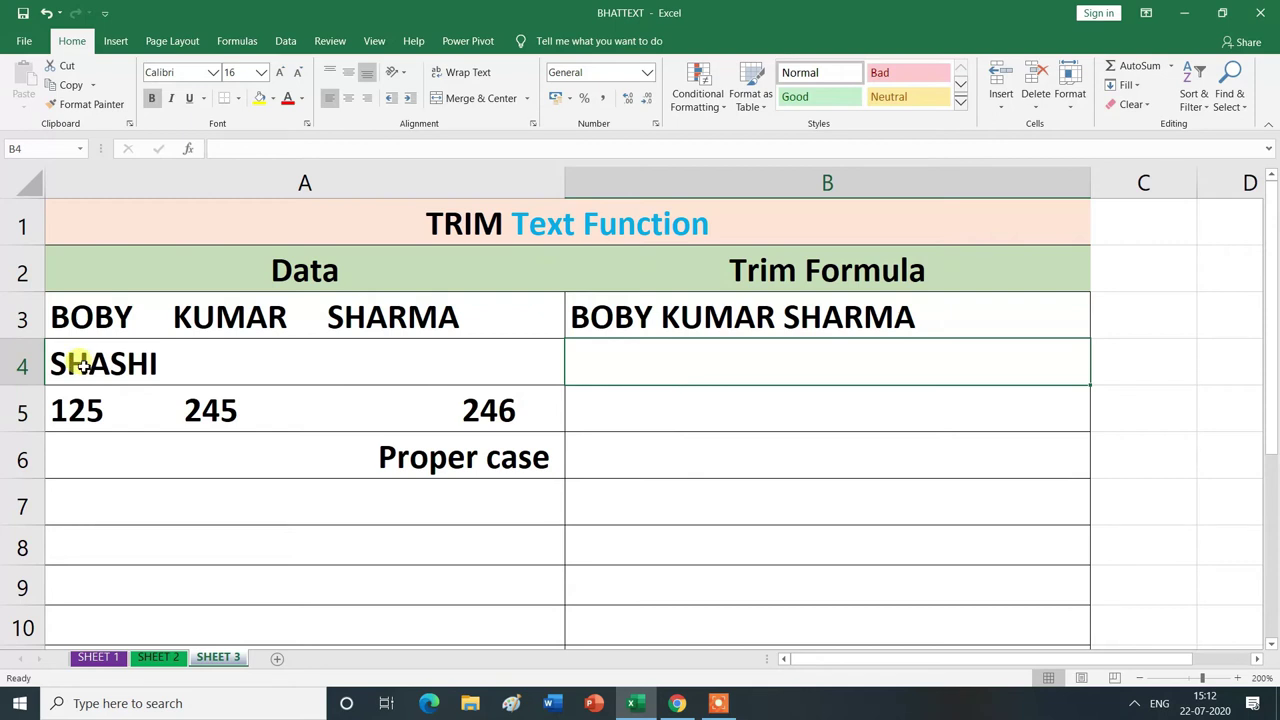
Step: Pad SHASHI in A4 with extra leading spaces and start a TRIM formula in B4
double_click(62, 362)
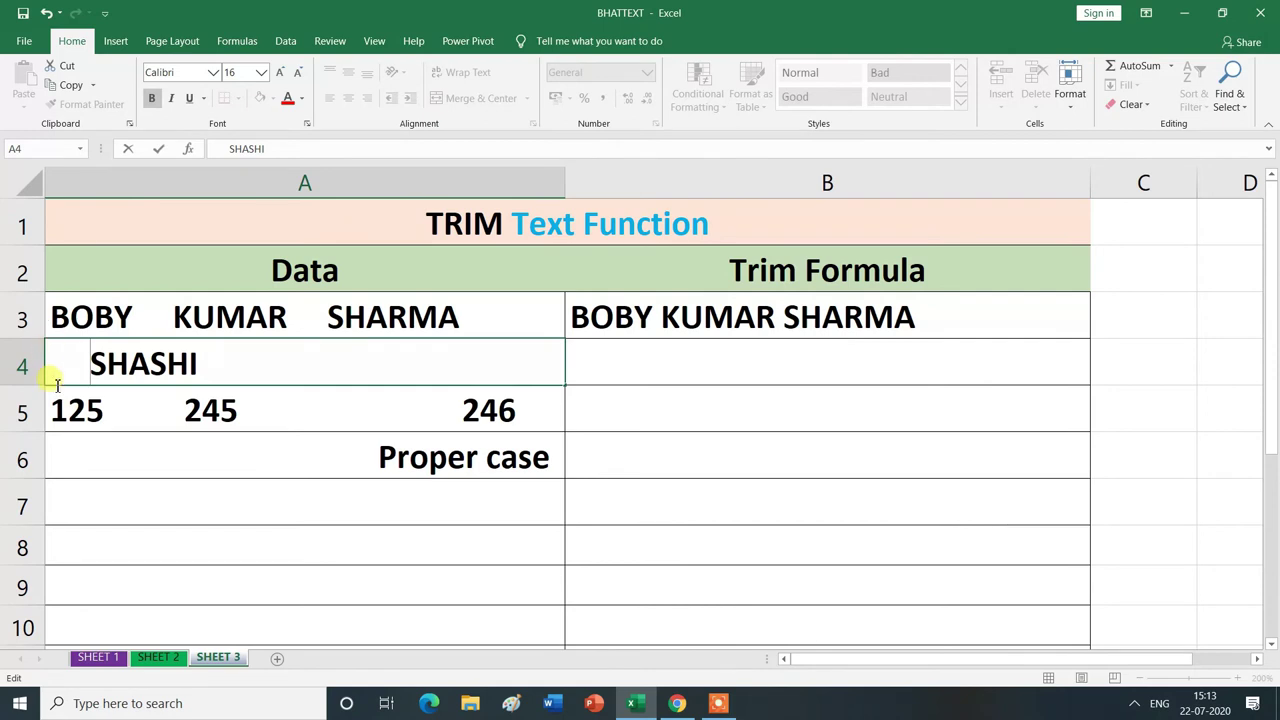
left_click(675, 361)
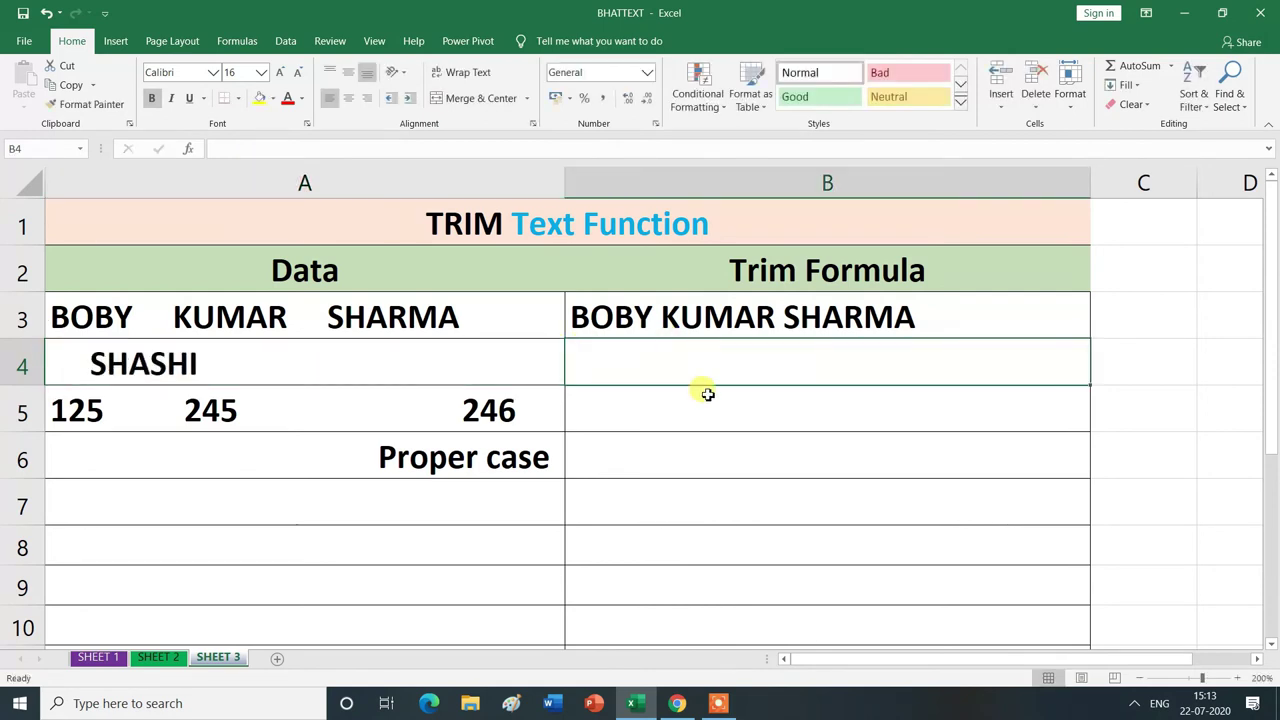
type("=")
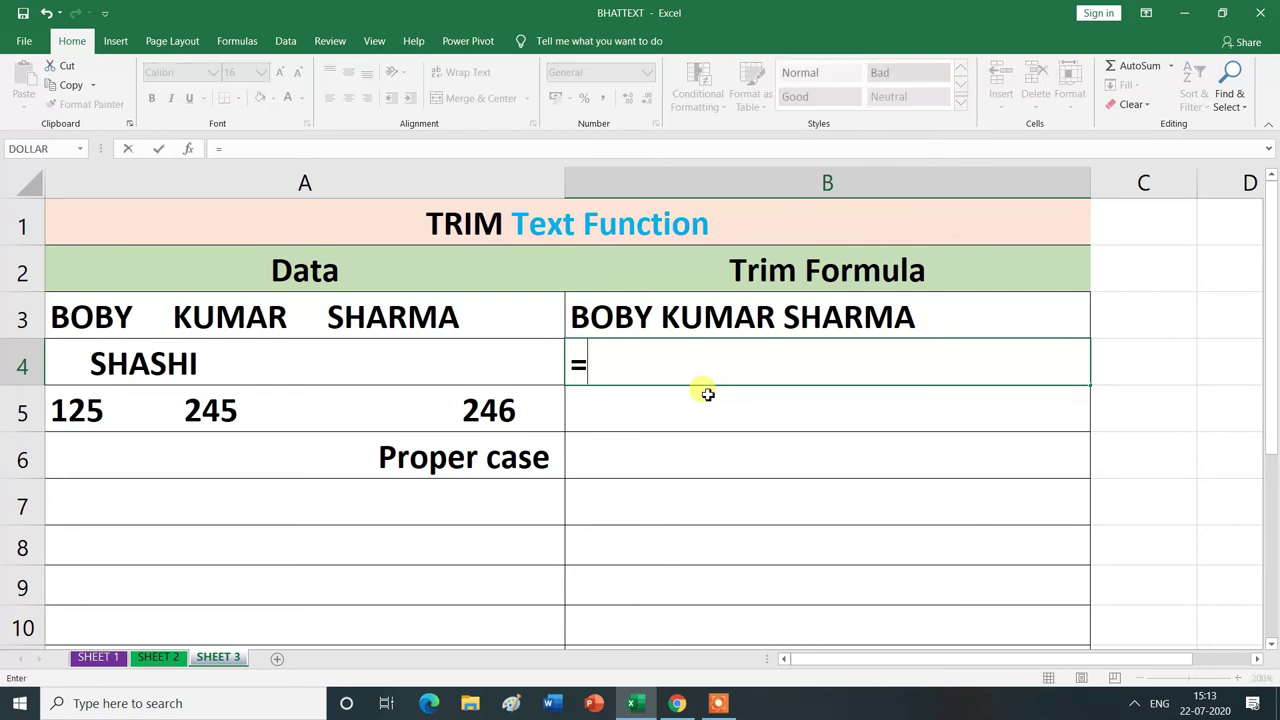
type("TR")
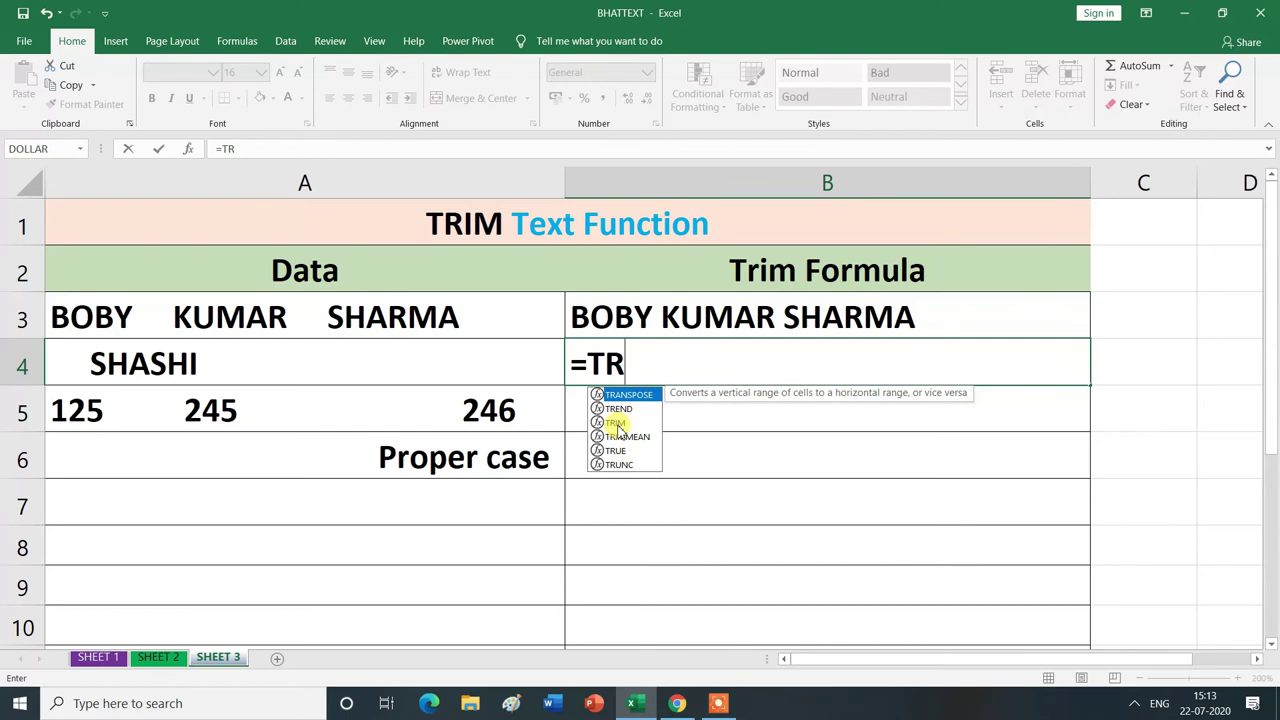
Step: Complete =TRIM(A4) in B4 so it returns SHASHI without leading spaces
double_click(616, 424)
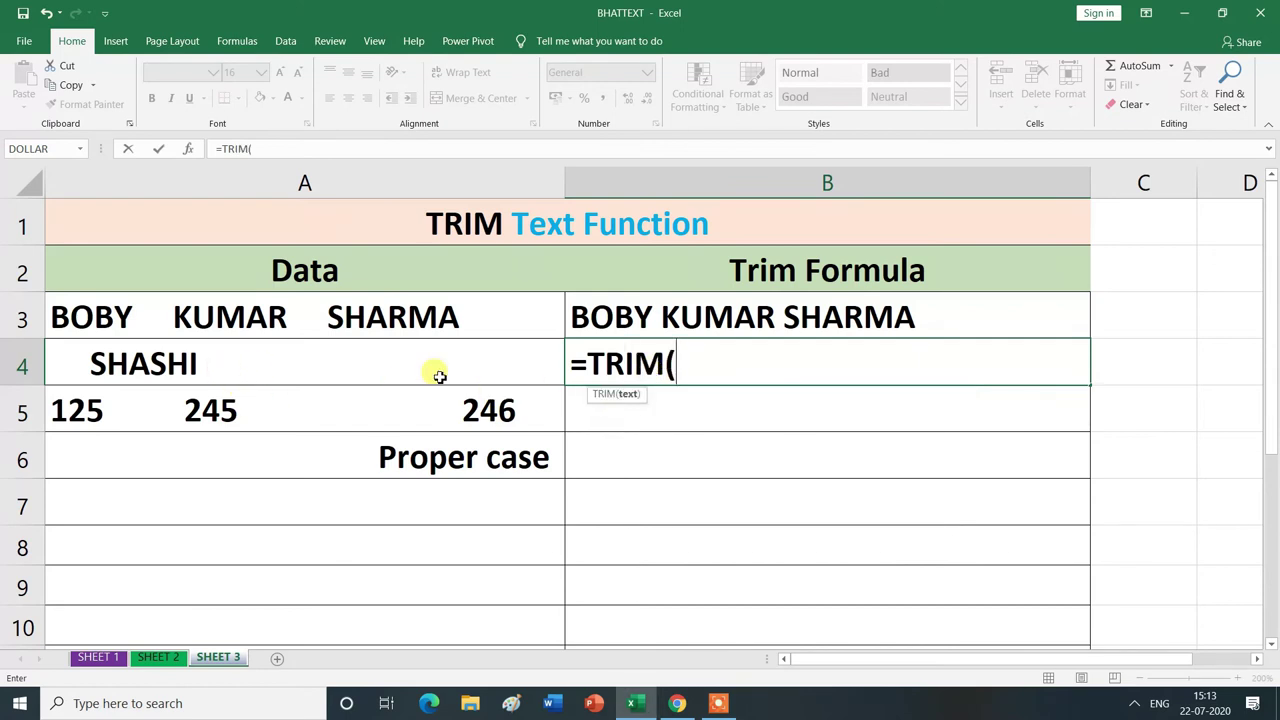
left_click(178, 364)
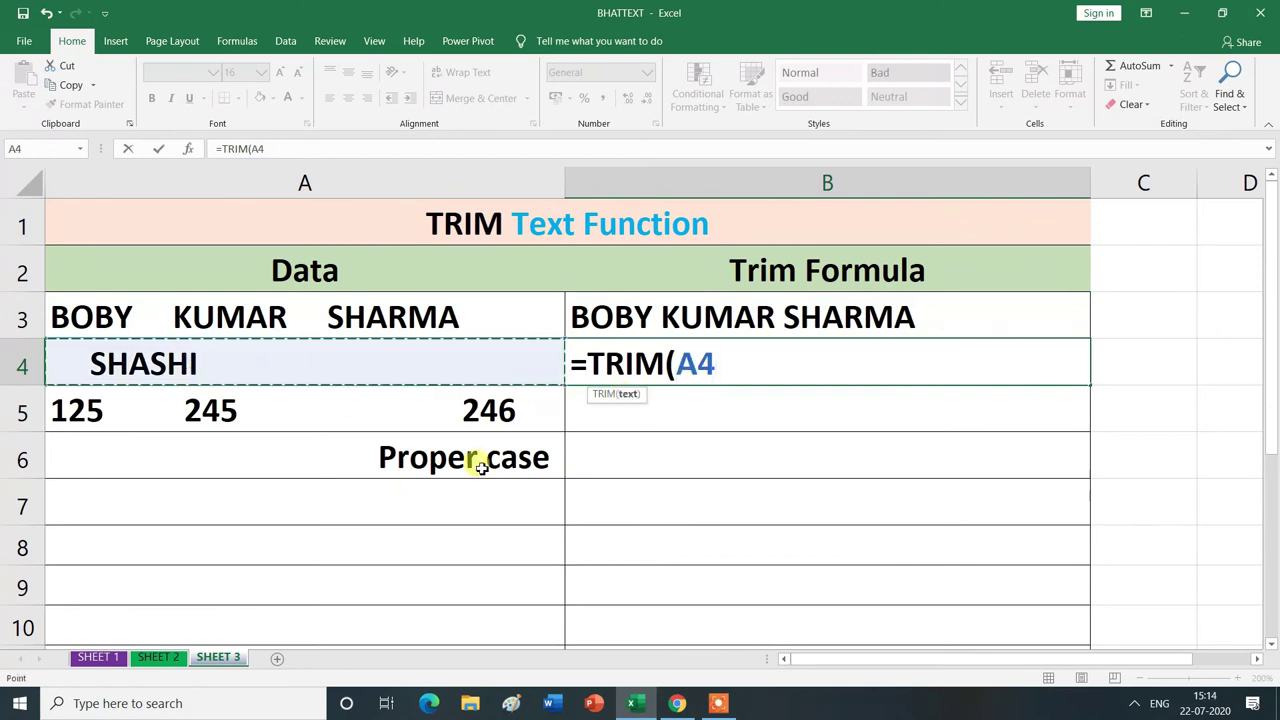
type(")")
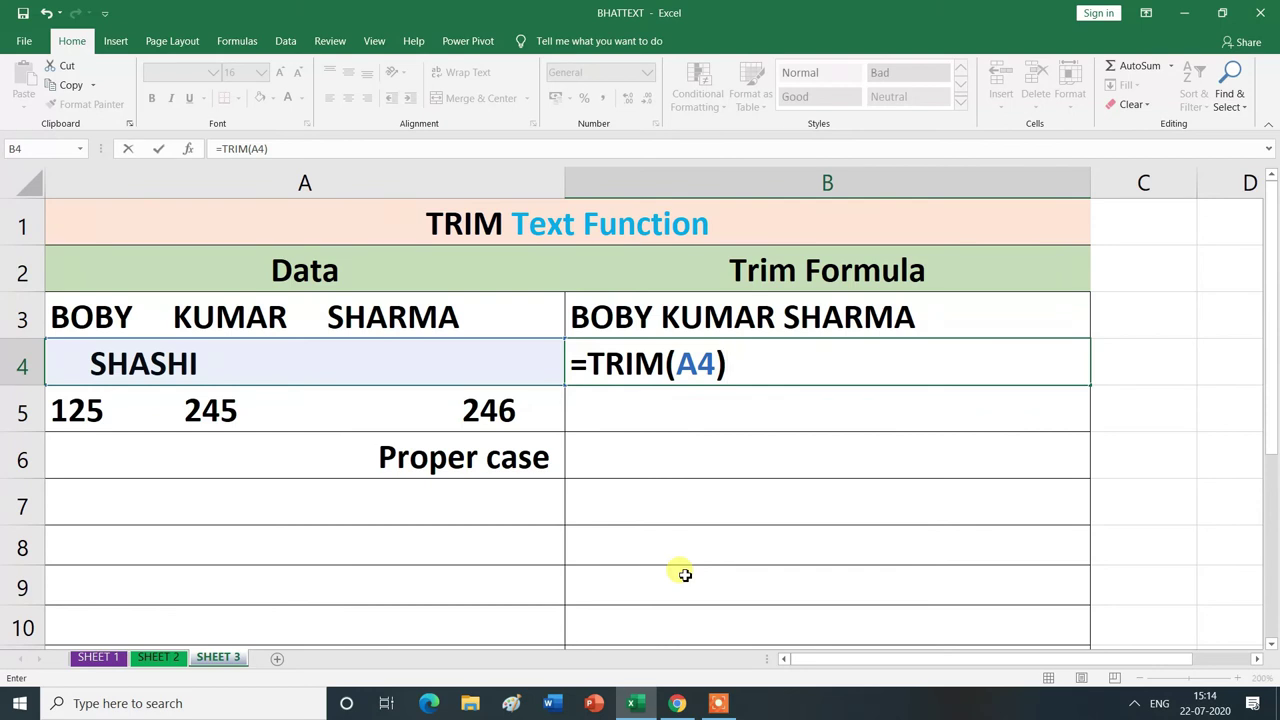
key("Return")
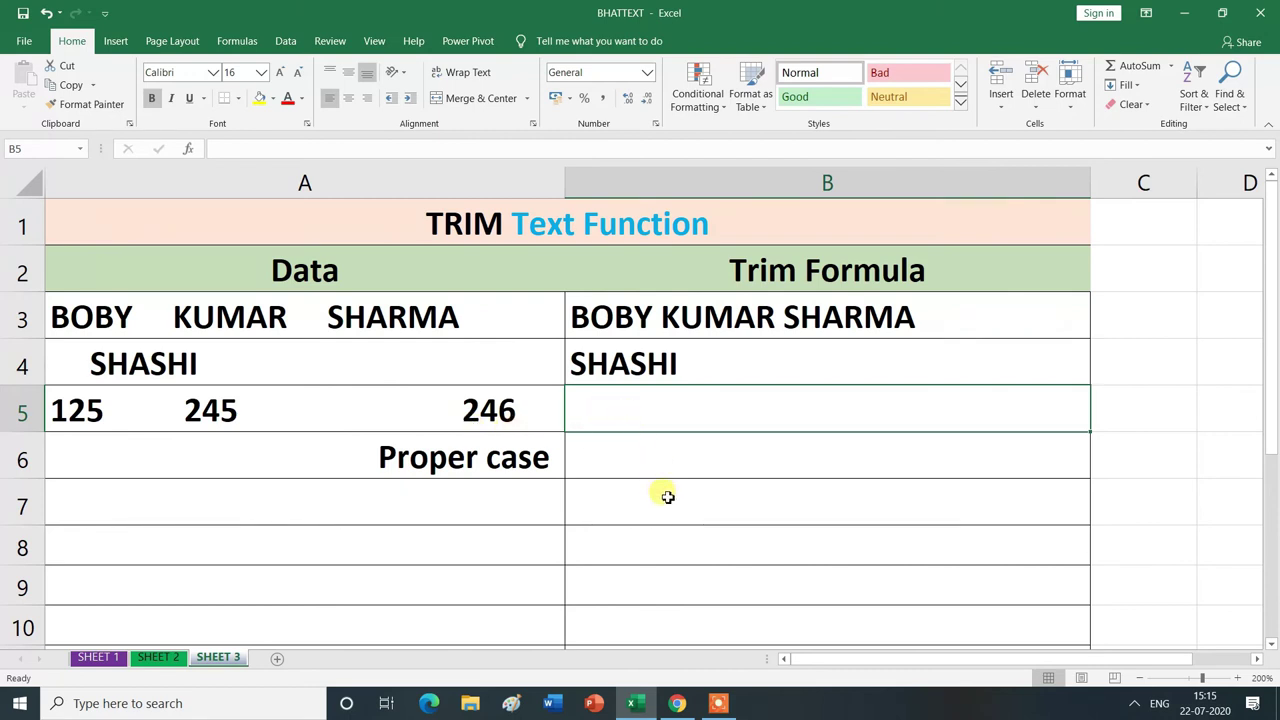
Step: Enter =TRIM(A5) in B5 so it returns 125 245 246 with single spaces
type("=TRIM")
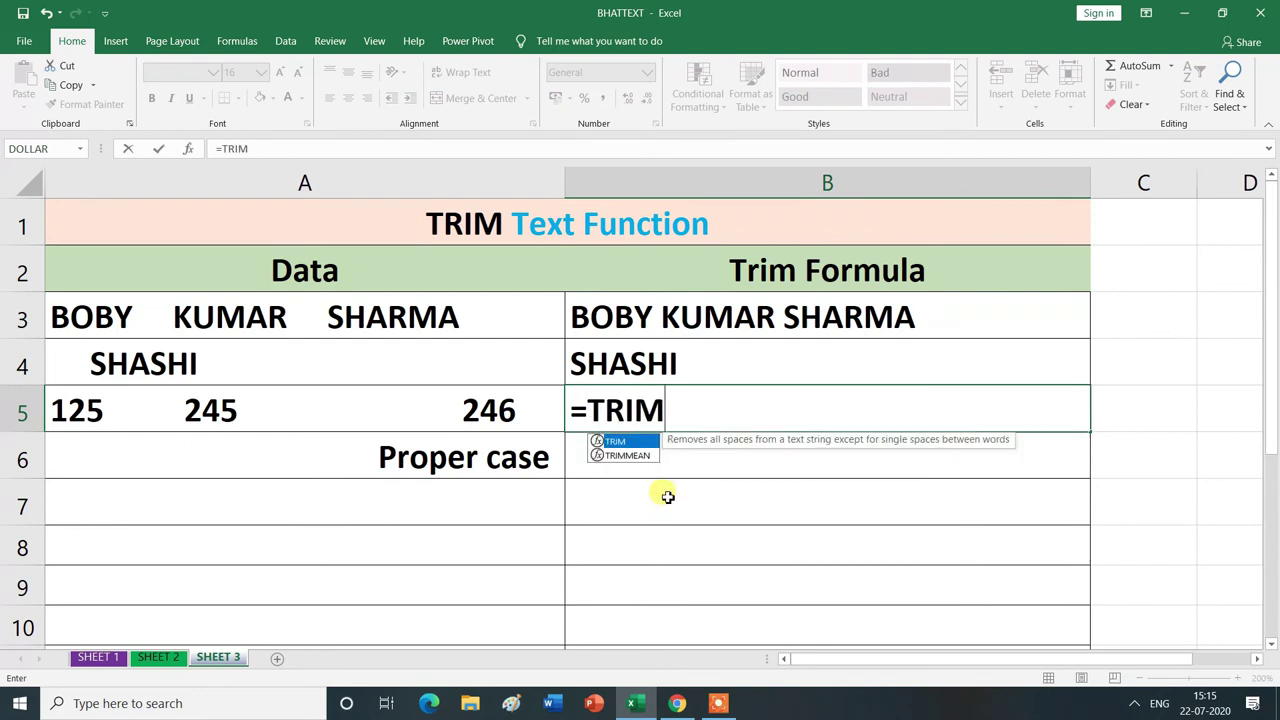
double_click(636, 443)
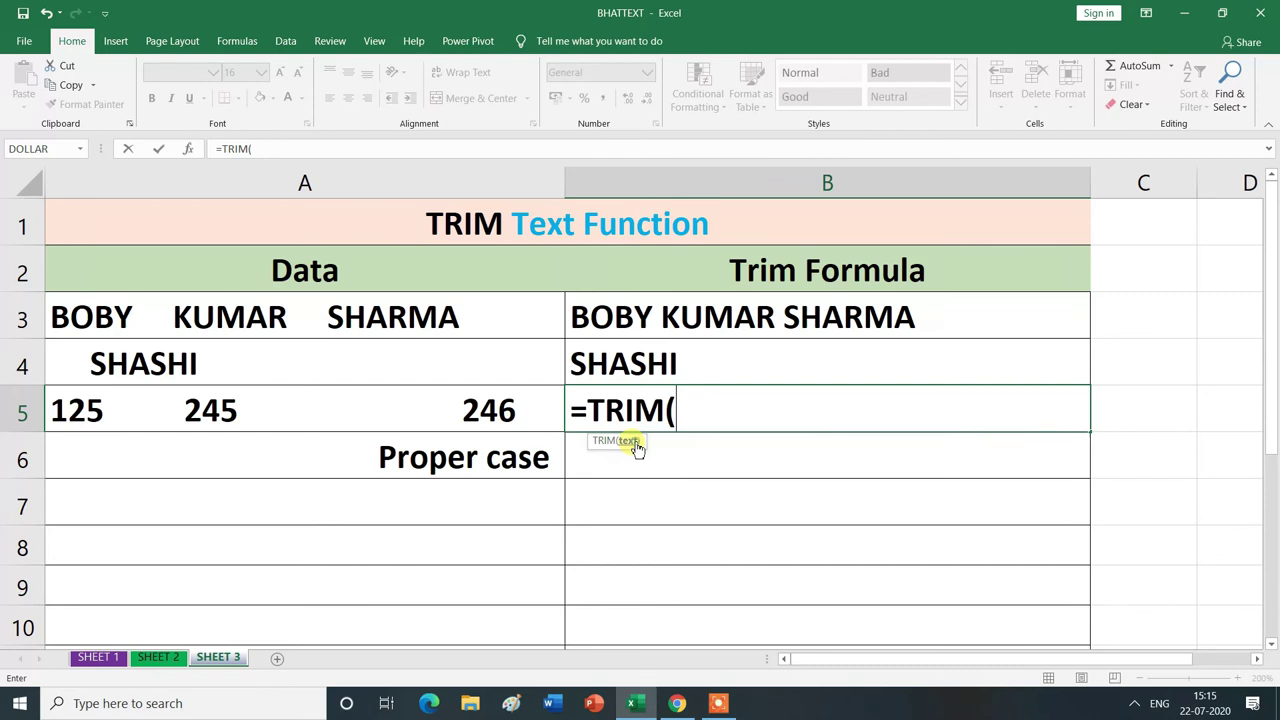
left_click(232, 395)
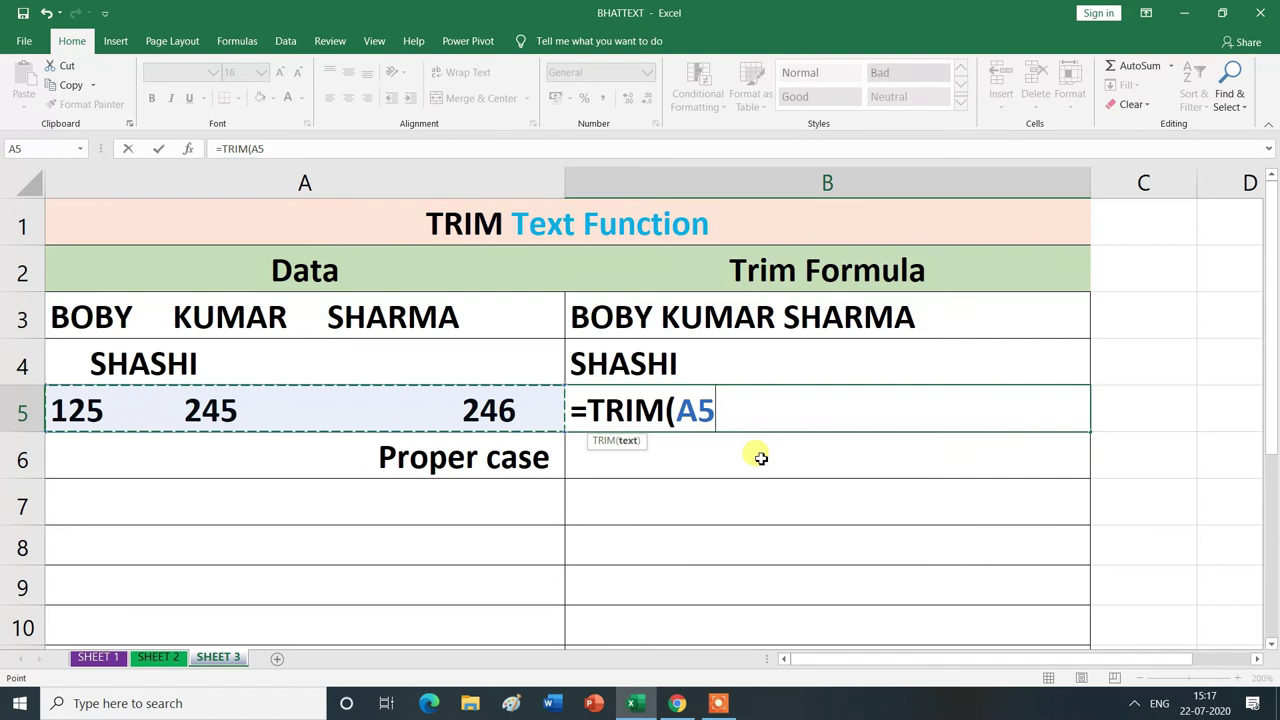
type(")")
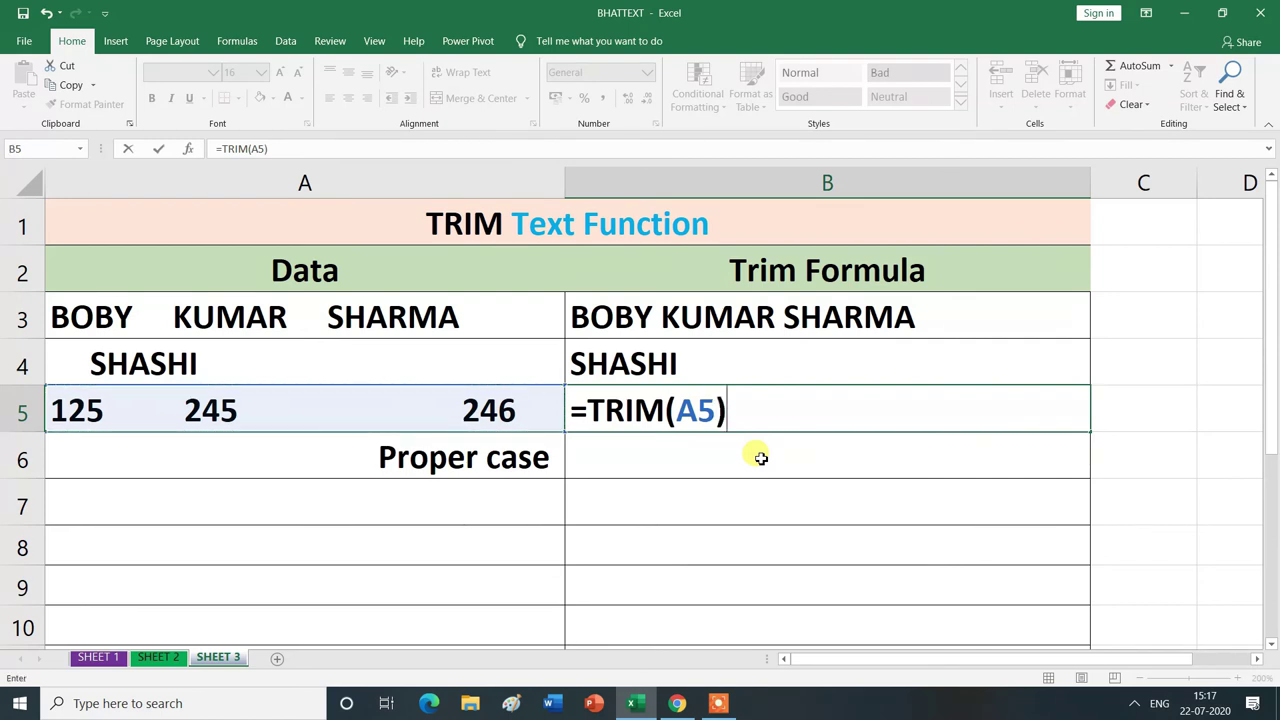
key("Return")
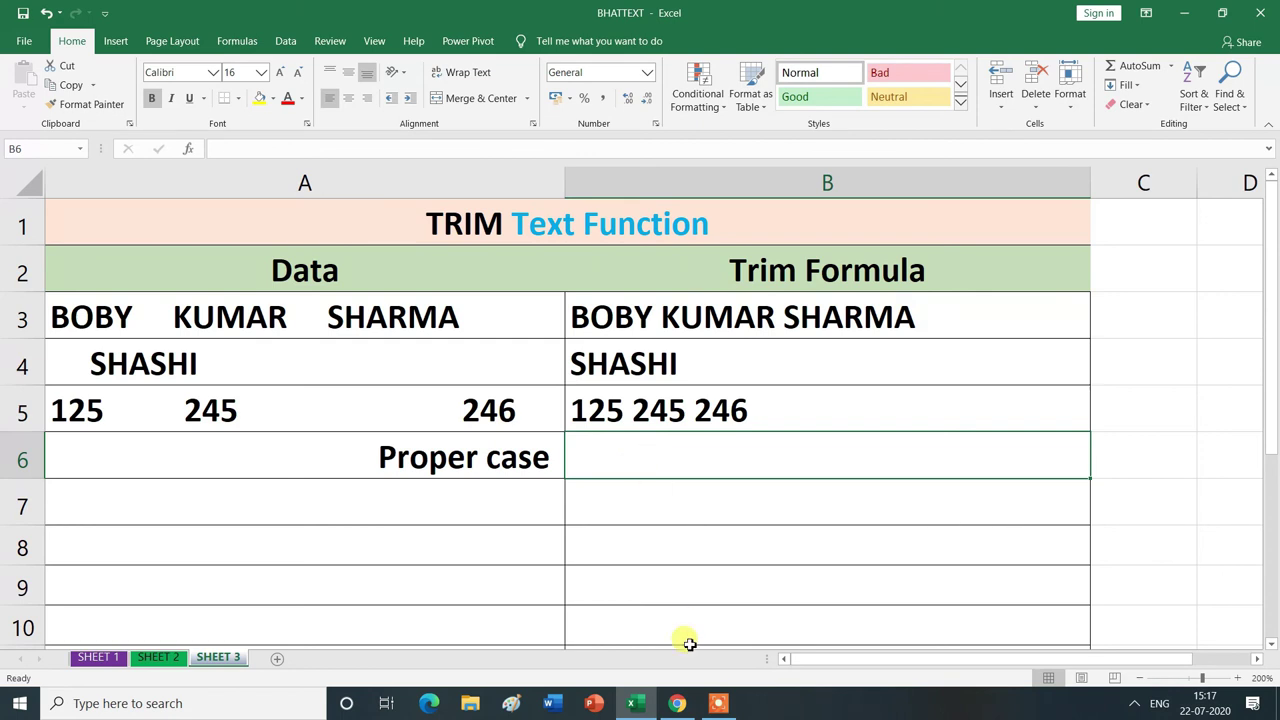
Step: Enter =TRIM(A6) in B6 so it shows 'Proper case' without the leading spaces
type("=T")
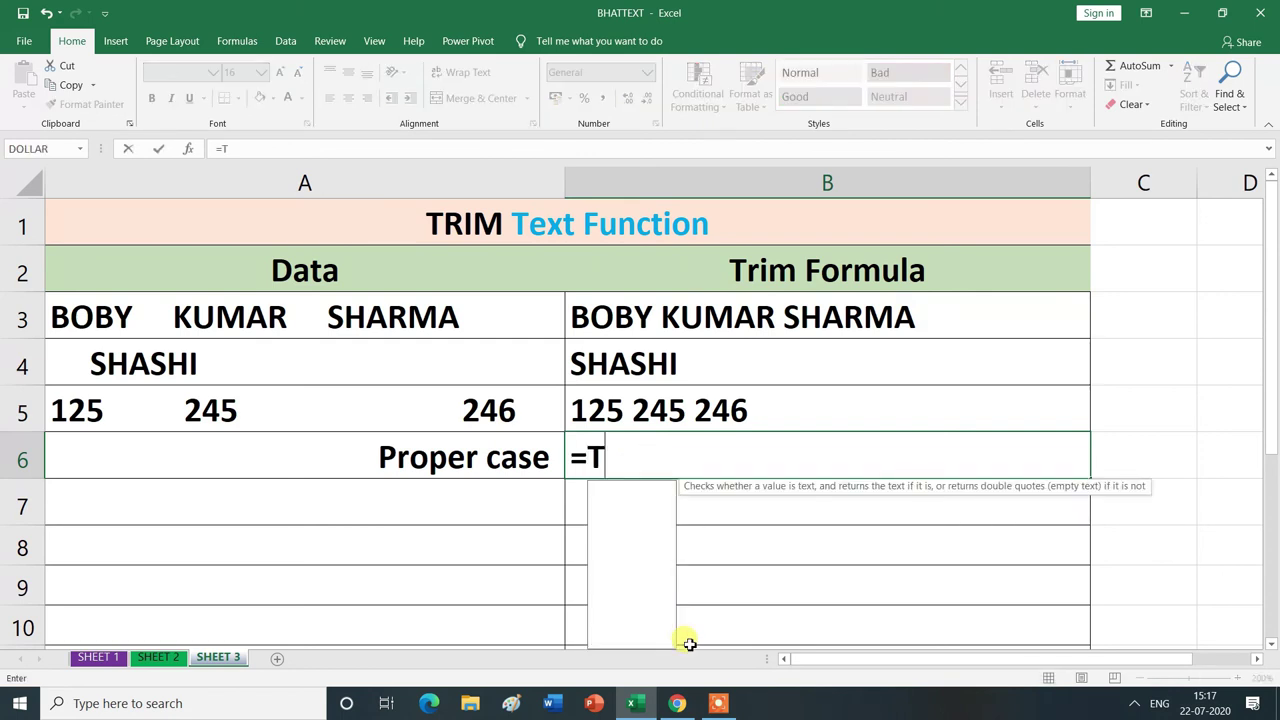
type("RIM")
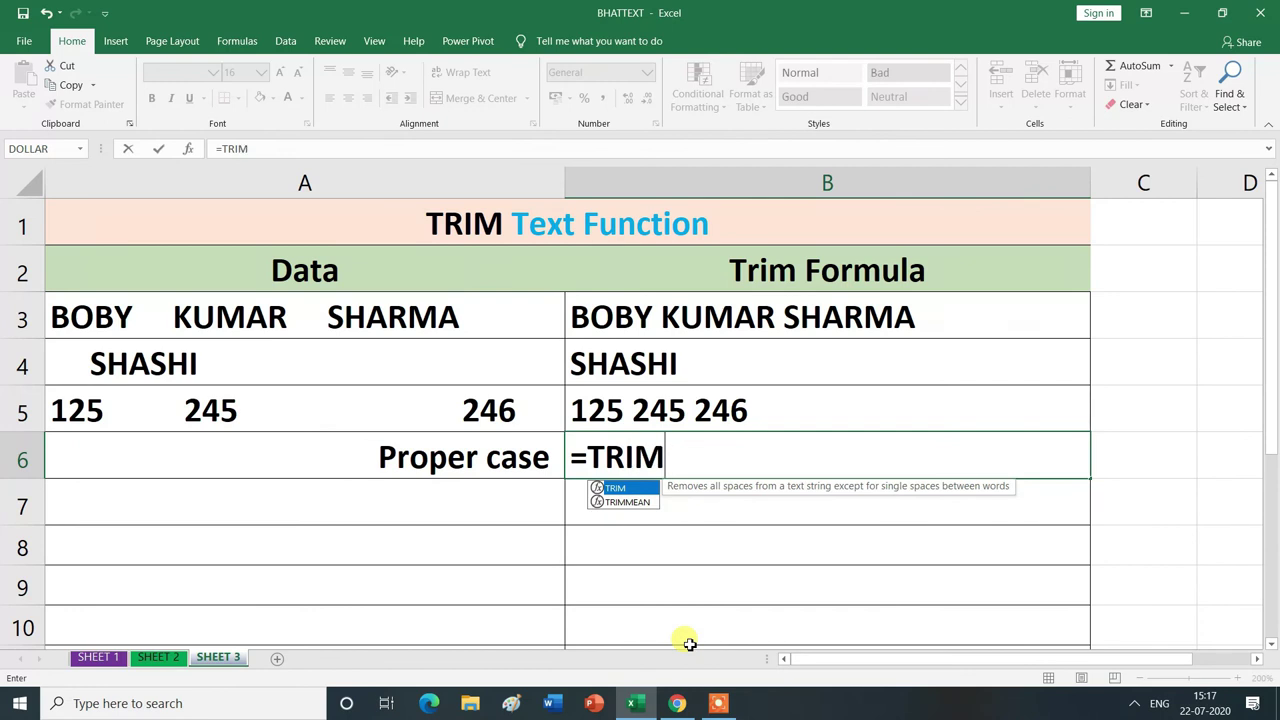
double_click(620, 487)
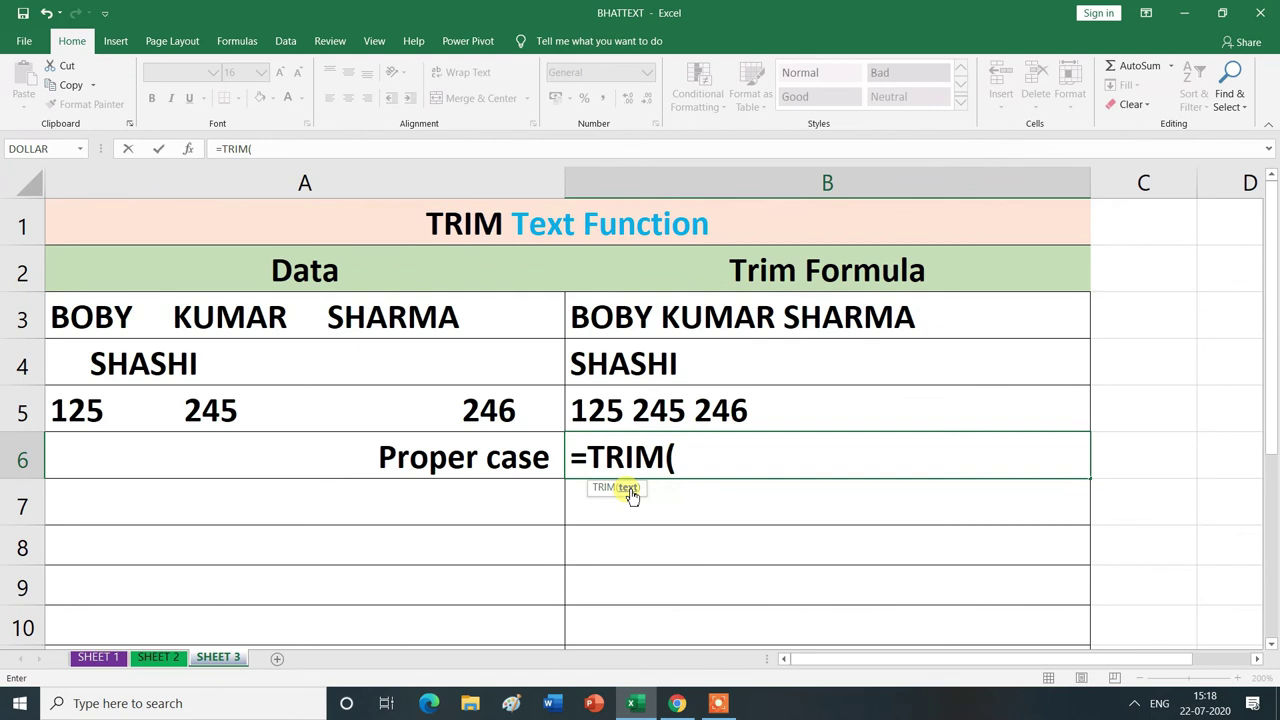
left_click(456, 458)
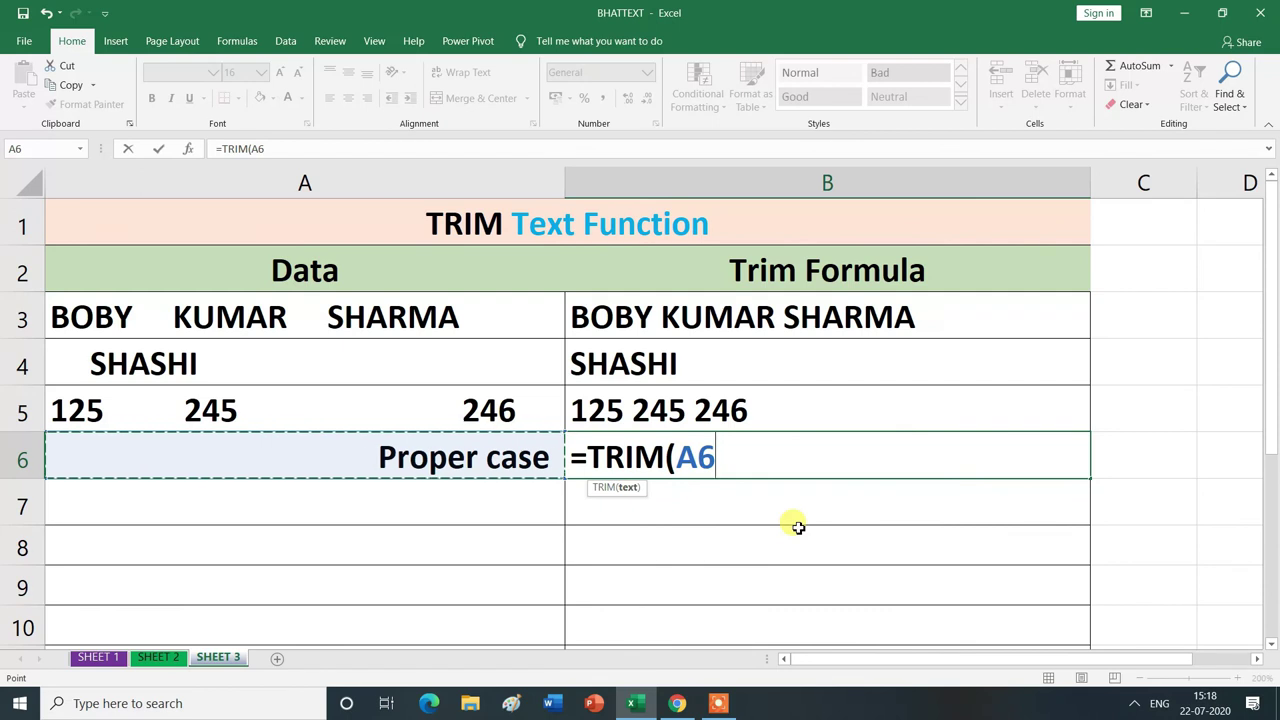
type(")")
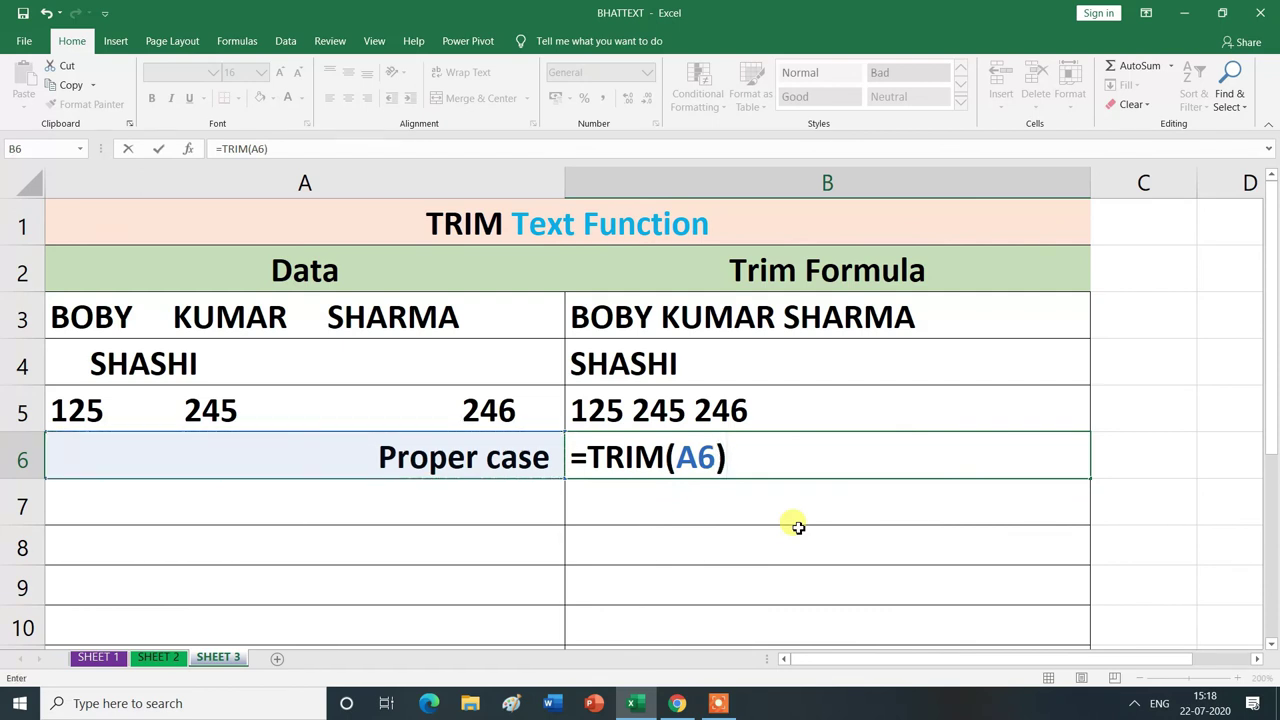
key("Return")
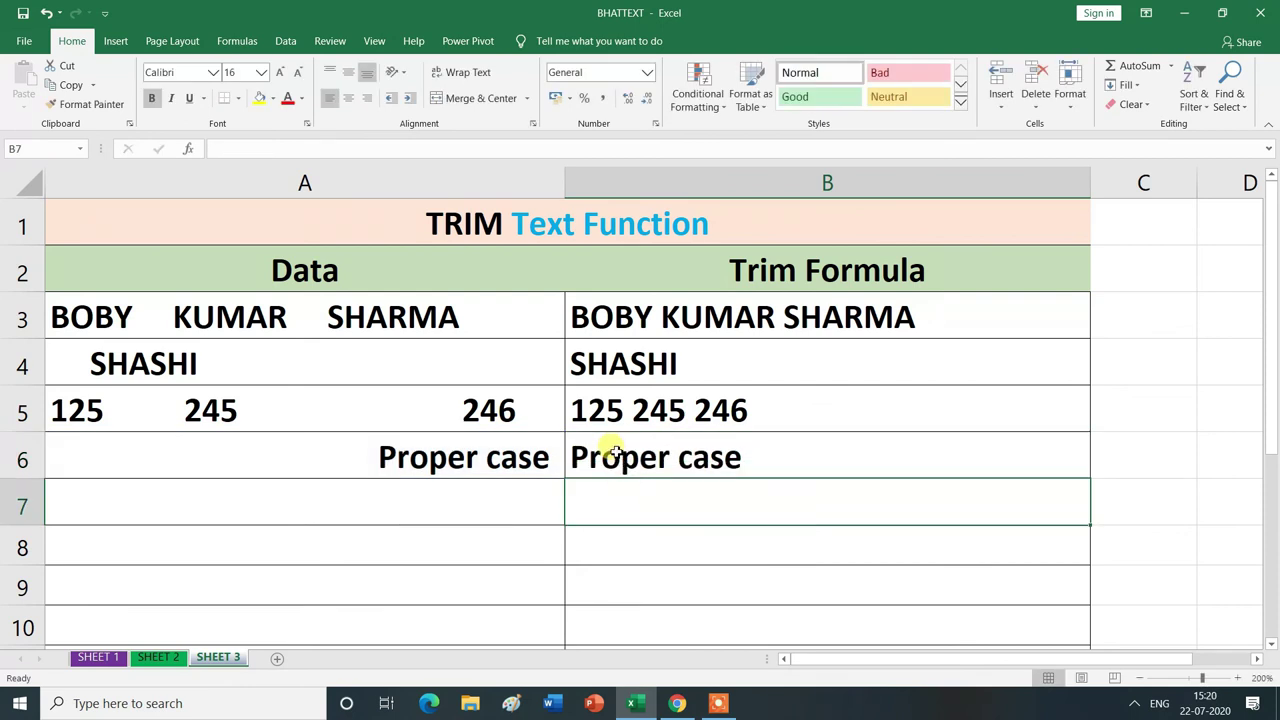